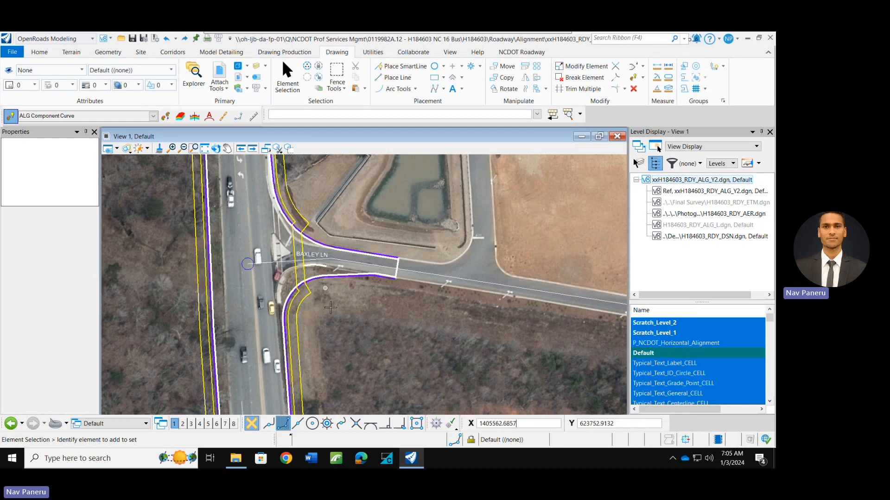
Measure the lengths of the two straight centerline segments along Baxley Ln
scroll(341, 317, "up", 2)
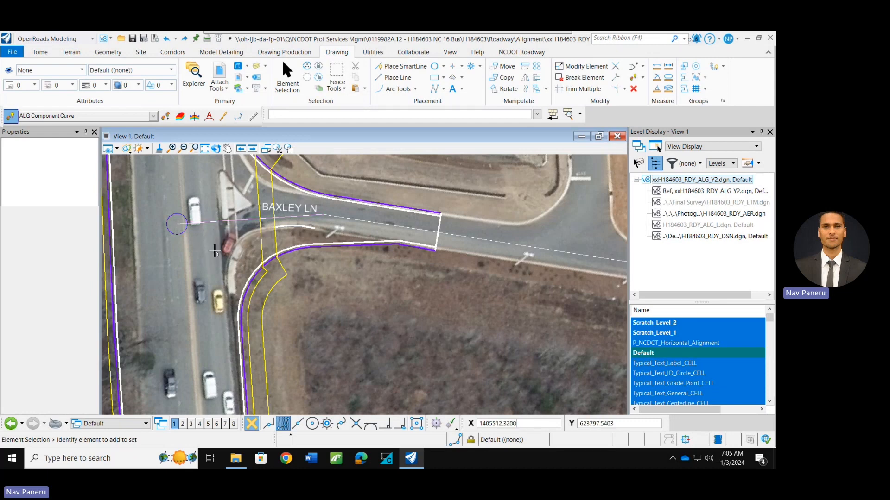
scroll(201, 240, "down", 2)
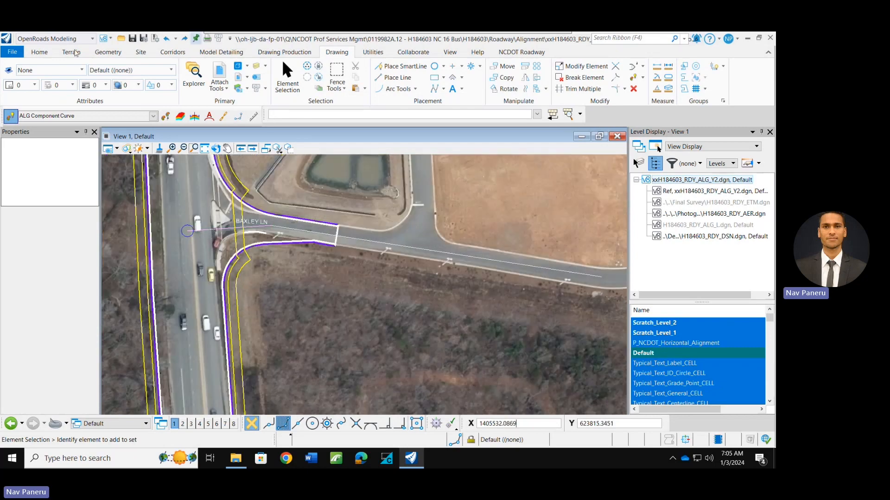
left_click(41, 53)
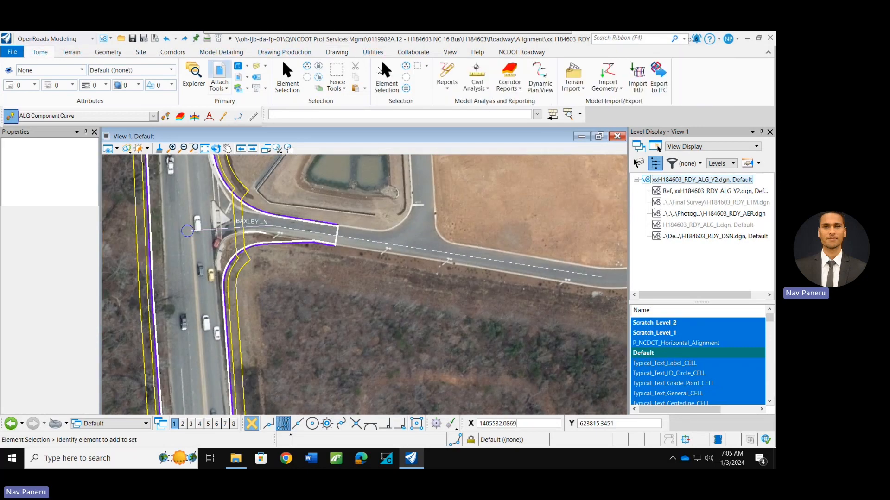
left_click(326, 55)
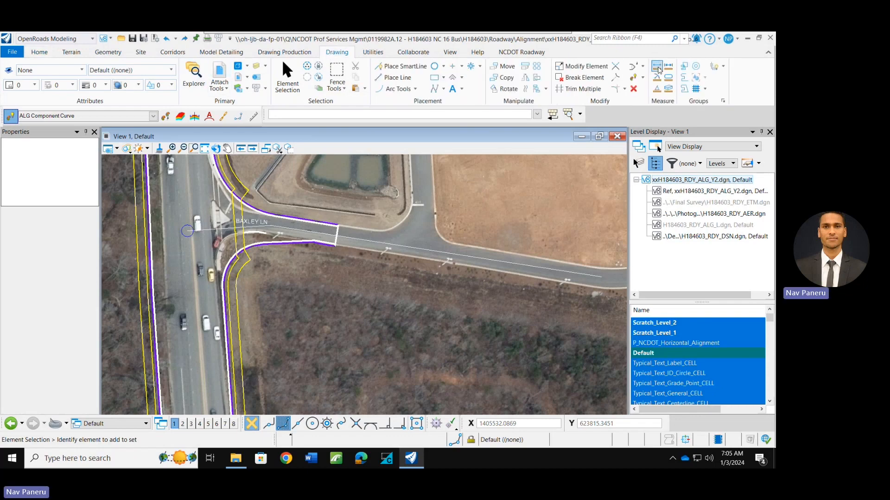
left_click(668, 67)
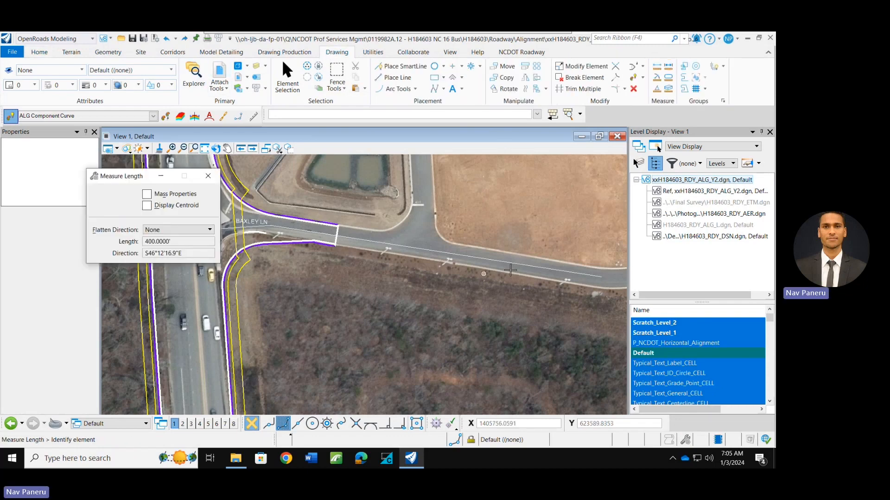
middle_click_drag(207, 218, 342, 243)
scroll(342, 243, "up", 3)
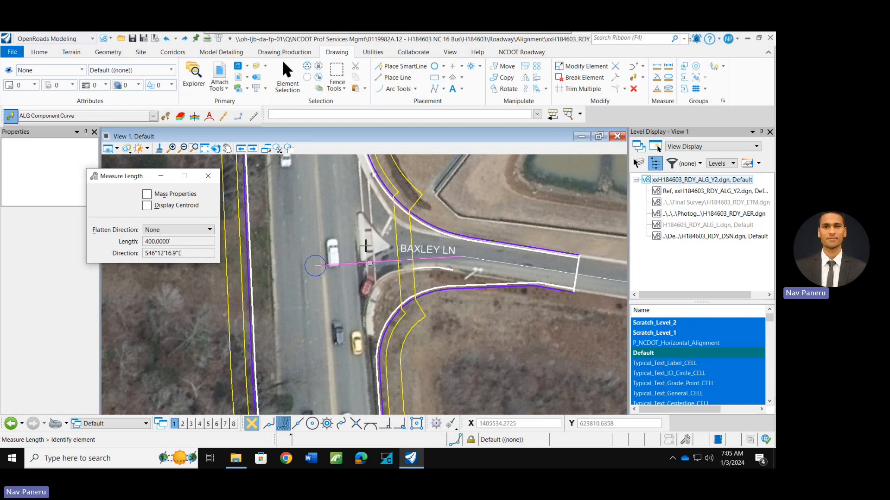
left_click(373, 263)
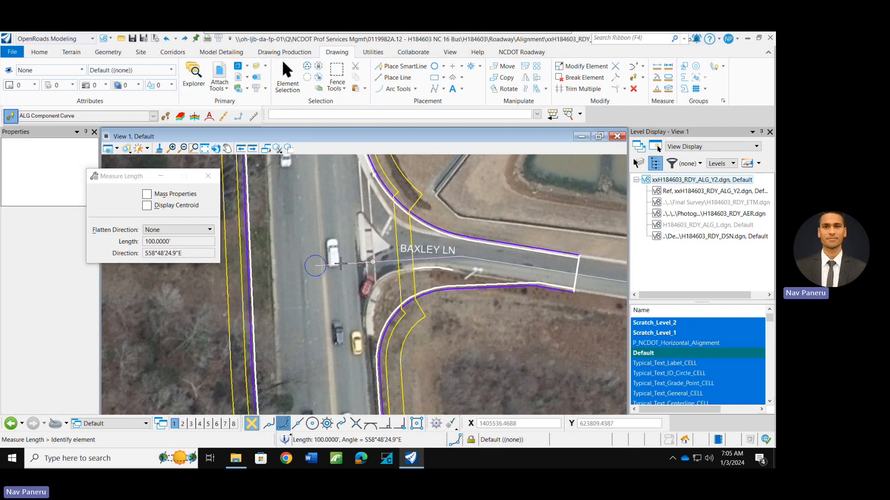
scroll(338, 264, "down", 2)
scroll(420, 266, "up", 2)
left_click(442, 263)
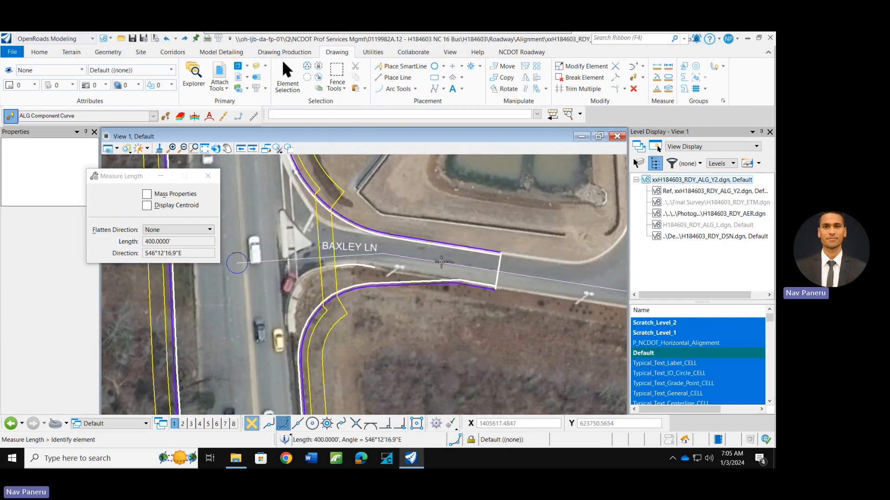
left_click(209, 176)
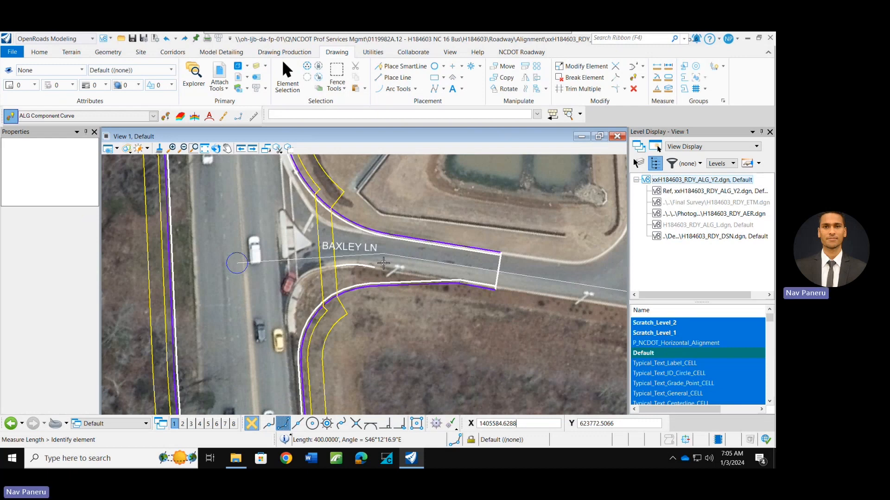
Search the active level choices for "alignment" and look through the matching horizontal alignment levels
left_click(277, 149)
left_click(287, 80)
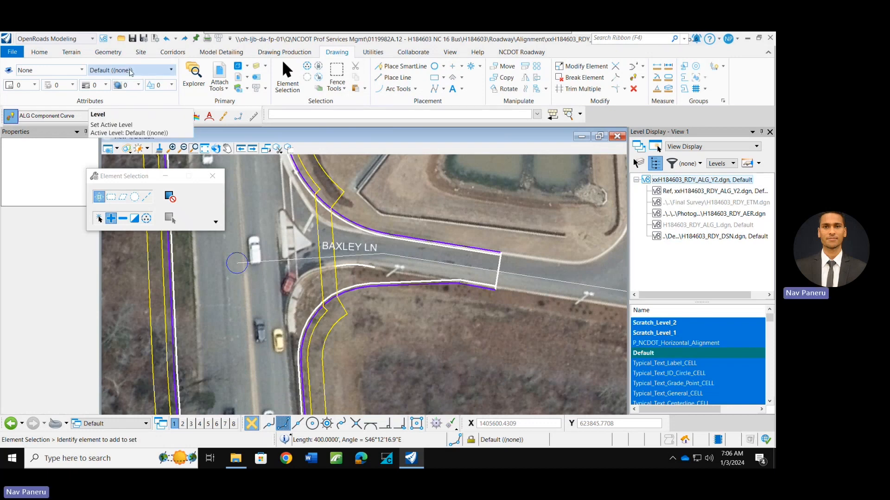
left_click(130, 71)
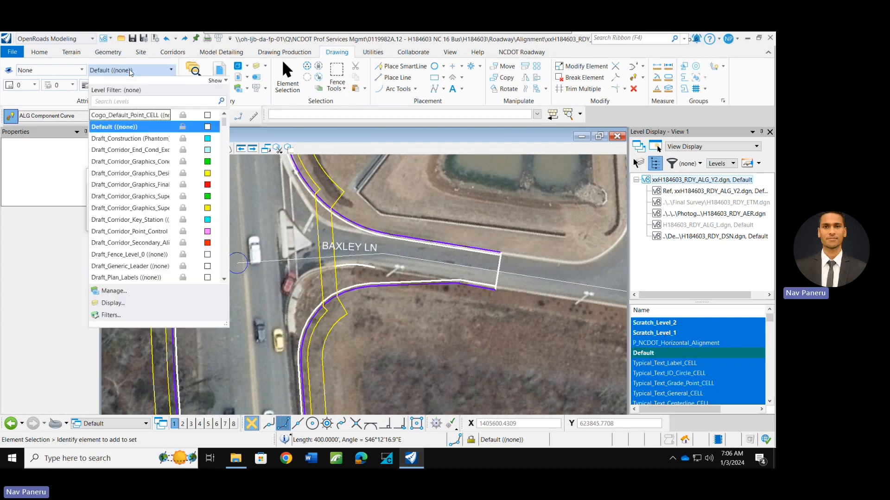
left_click(125, 105)
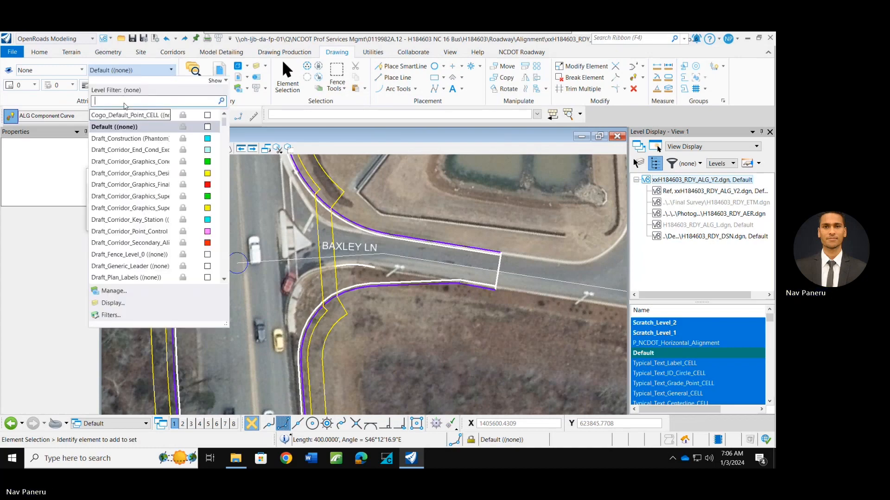
type("alignment")
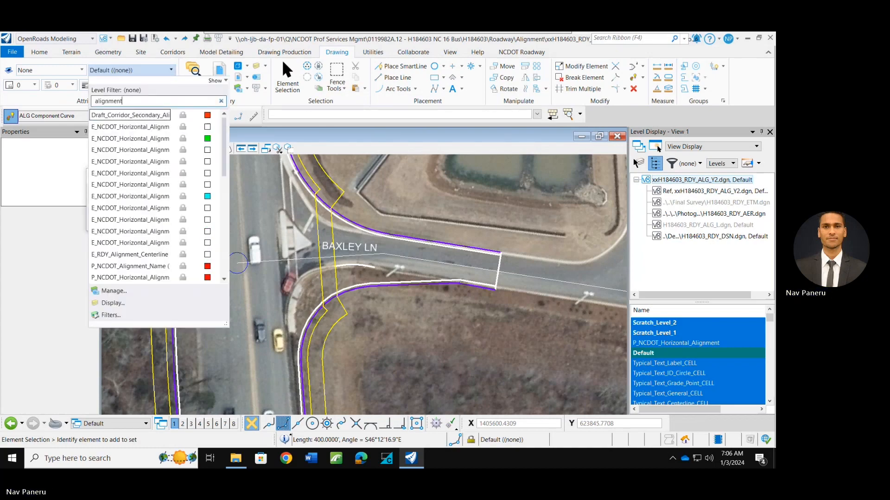
scroll(139, 186, "down", 5)
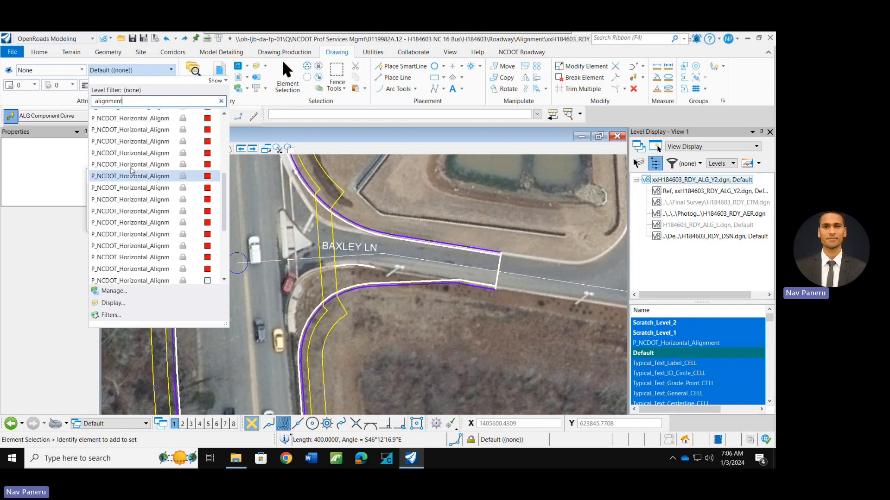
scroll(129, 158, "up", 2)
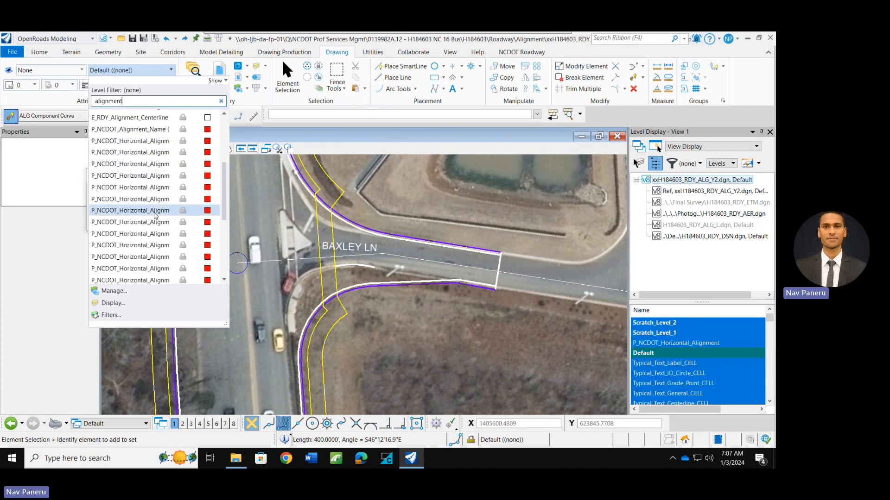
Make P_NCDOT_Horizontal_Alignment the active level through the Level Manager
left_click(114, 291)
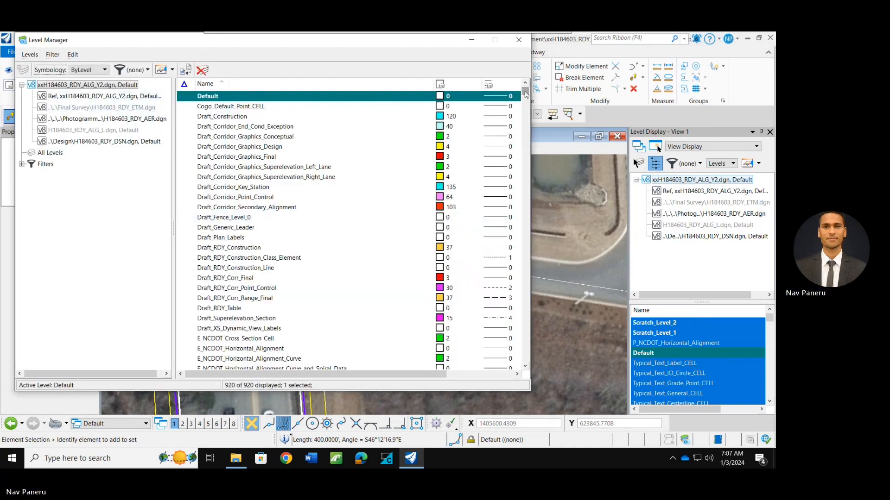
mouse_move(524, 151)
left_mouse_down()
mouse_move(525, 210)
mouse_move(524, 137)
left_mouse_up()
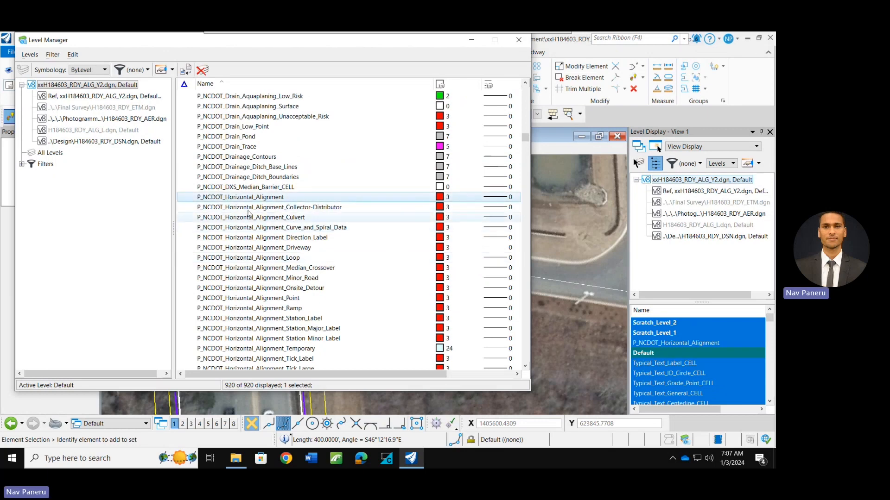
left_click(238, 198)
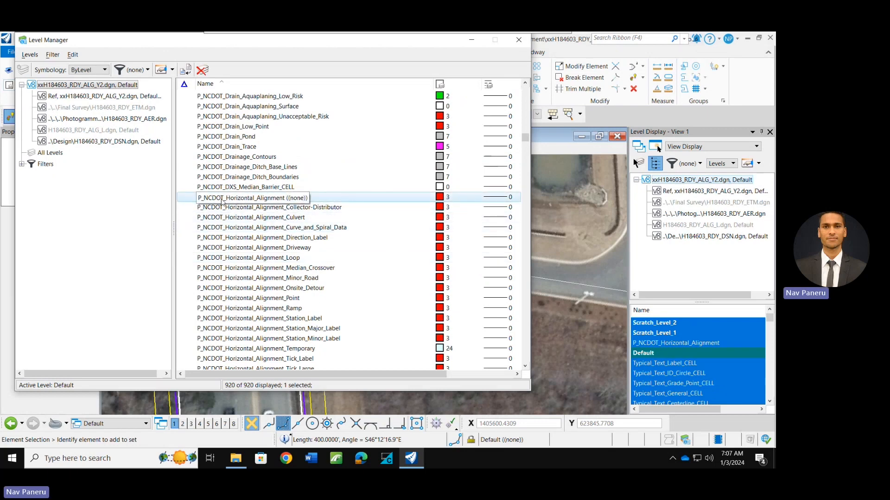
double_click(222, 198)
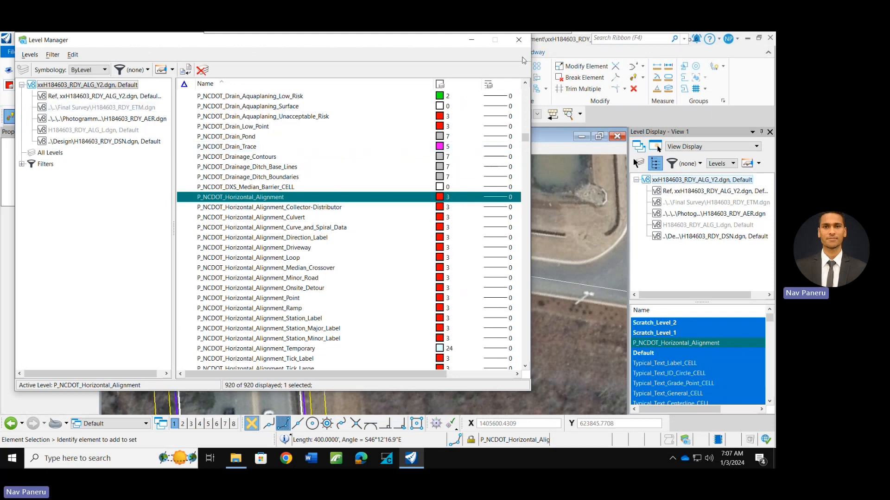
left_click(474, 40)
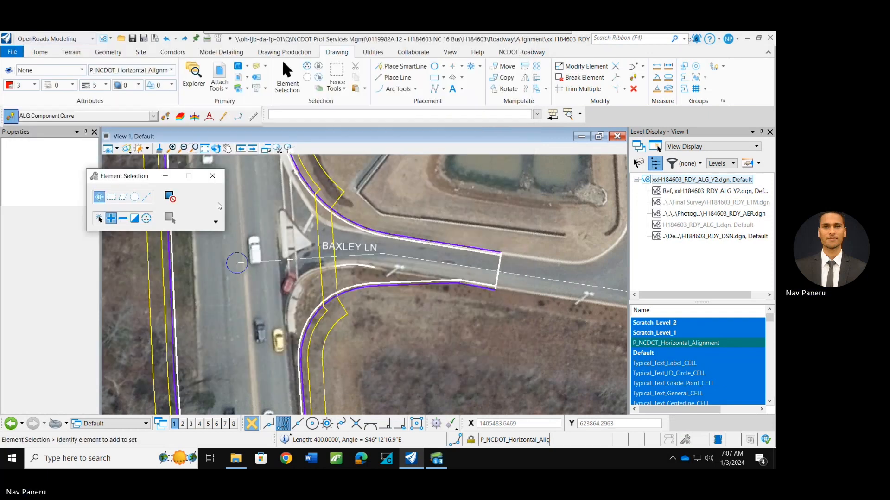
left_click(213, 176)
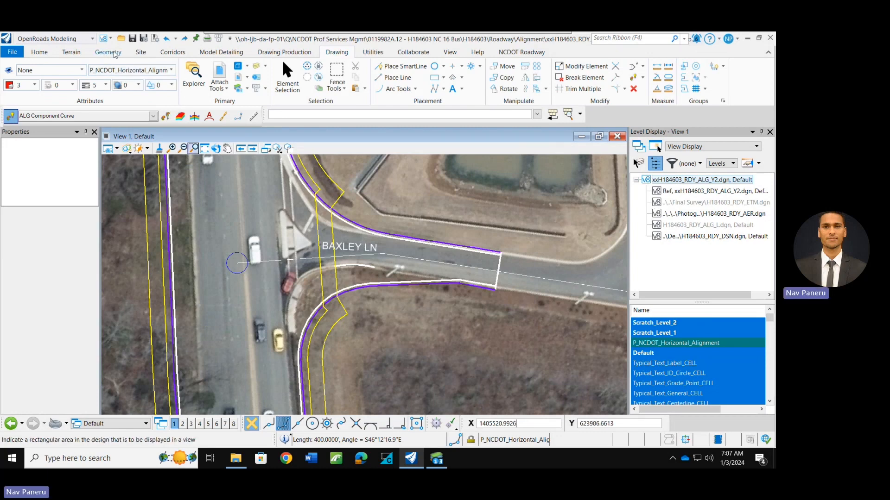
Set the active feature definition to ALG Component Tangent from the Roadway alignment components
left_click(108, 52)
left_click(254, 117)
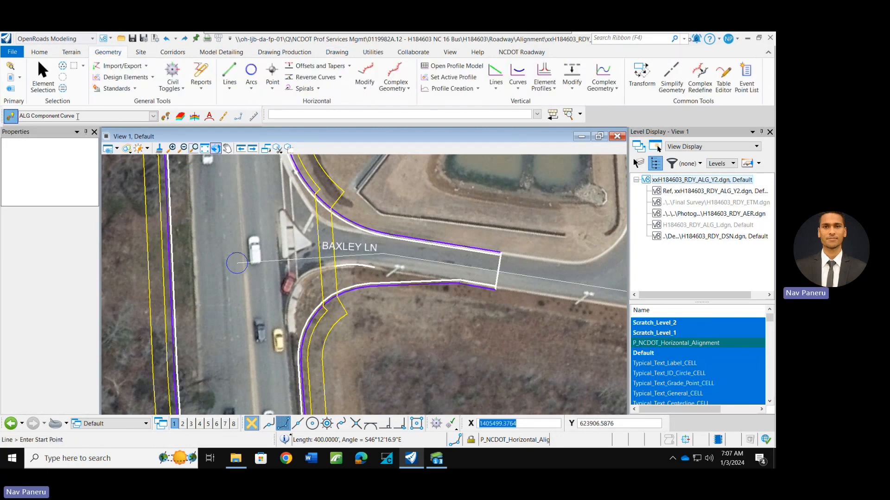
left_click(12, 119)
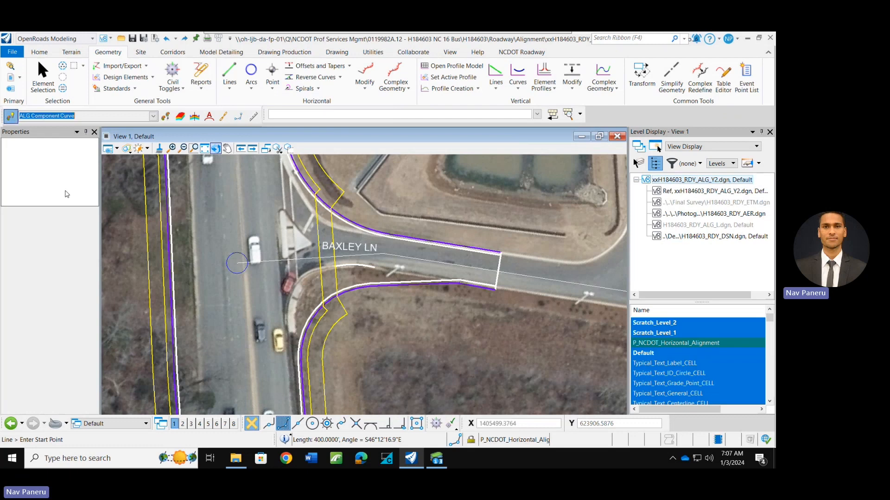
left_click(153, 116)
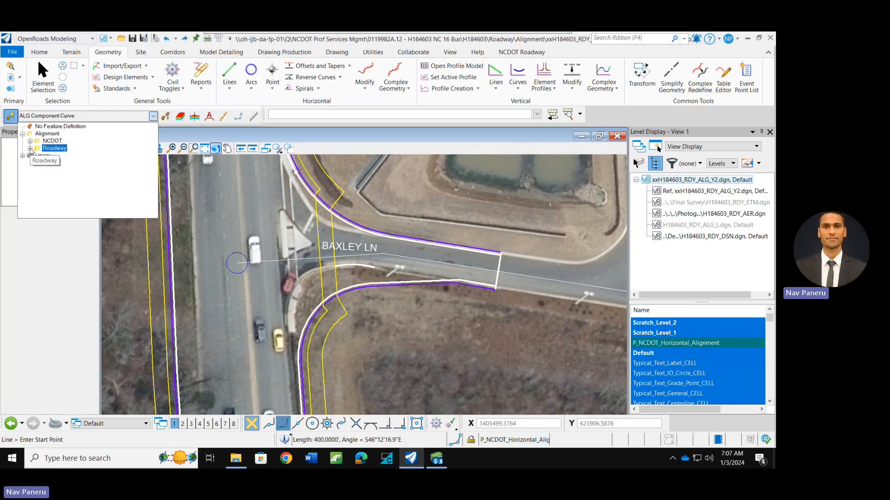
left_click(30, 148)
left_click(65, 162)
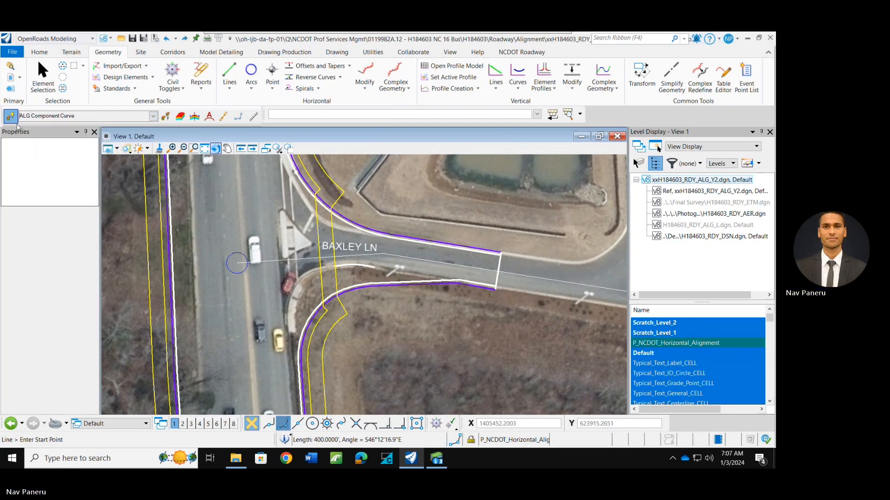
left_click(153, 116)
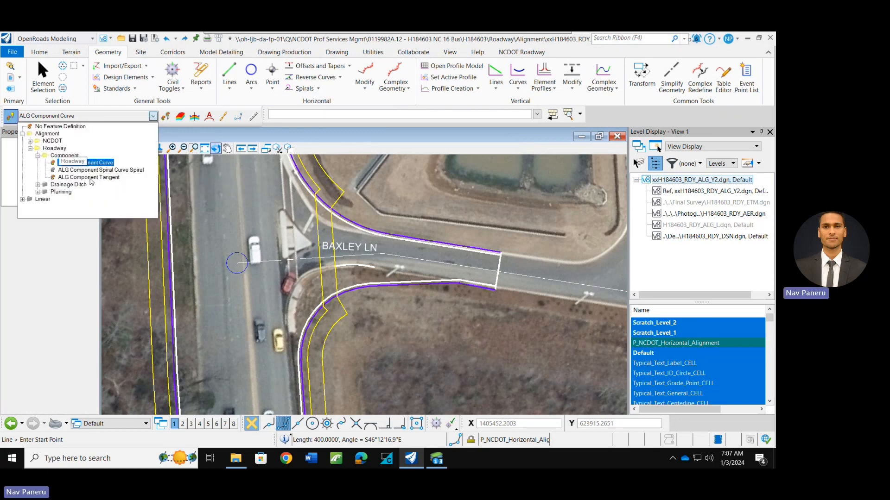
left_click(90, 178)
left_click(154, 117)
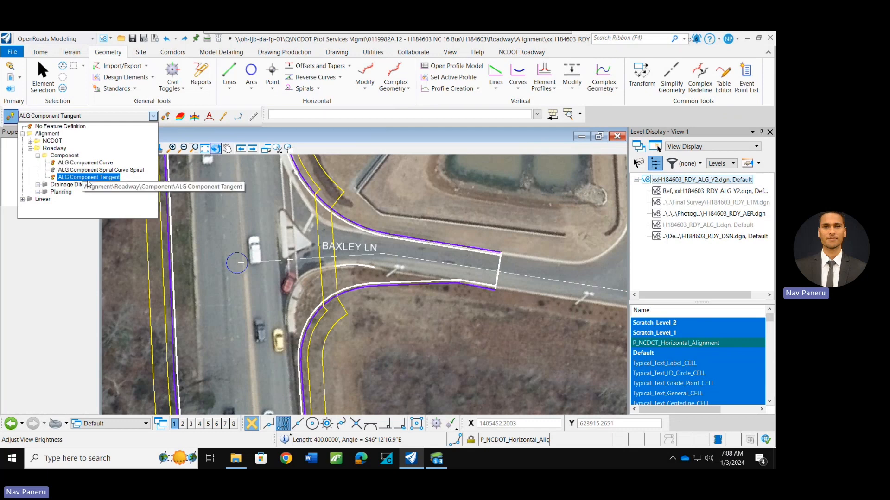
left_click(45, 271)
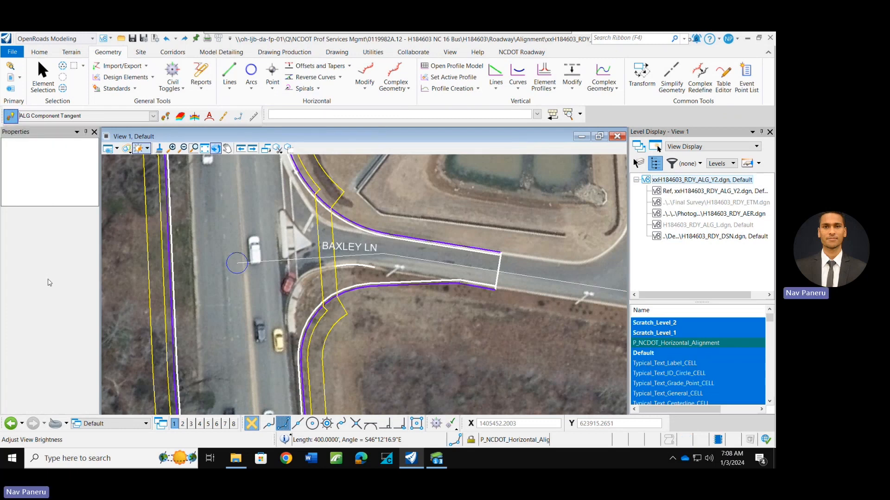
Draw a 100 ft tangent with Line Between Points from the circle's center on the main road to the bend in the Baxley Ln centerline
left_click(231, 74)
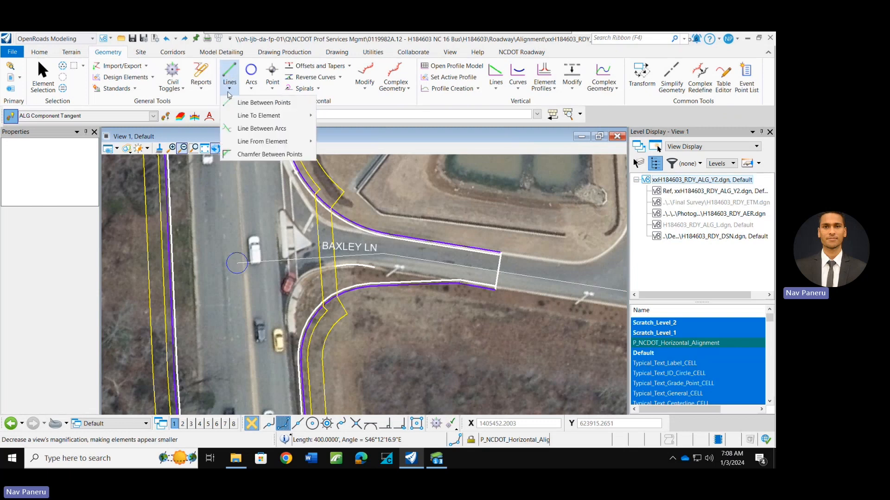
left_click(258, 85)
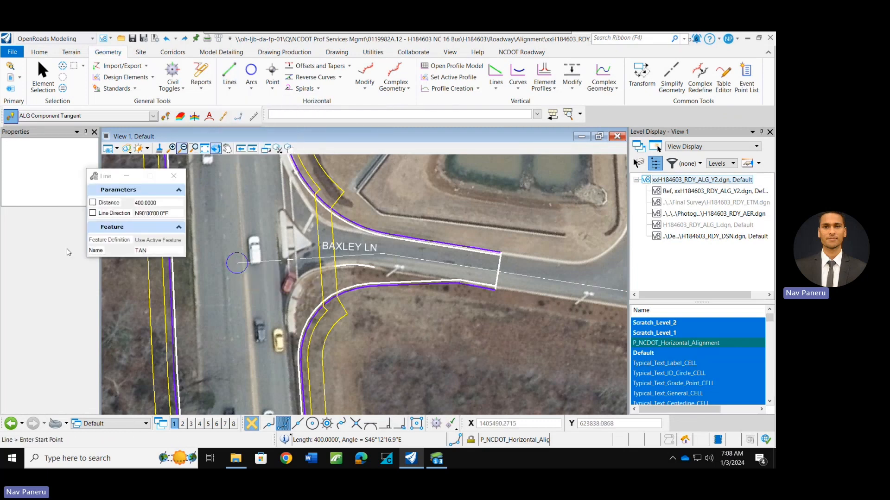
left_click(149, 250)
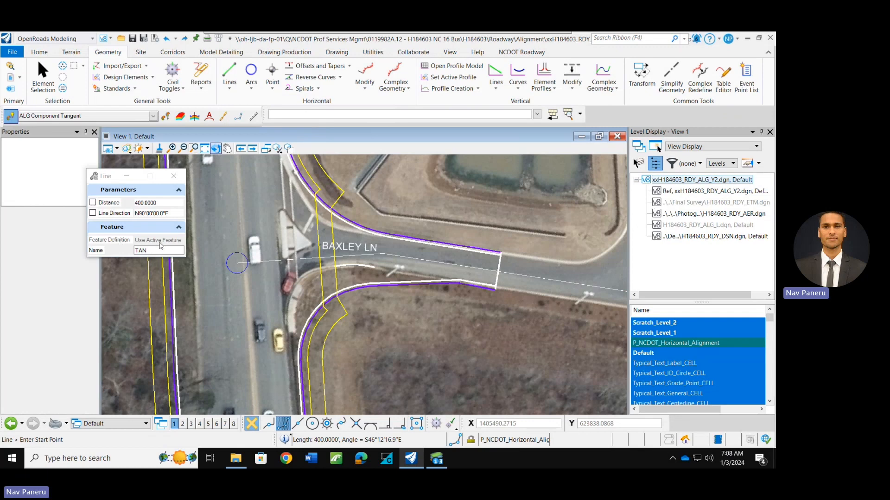
left_click(238, 263)
scroll(379, 269, "up", 3)
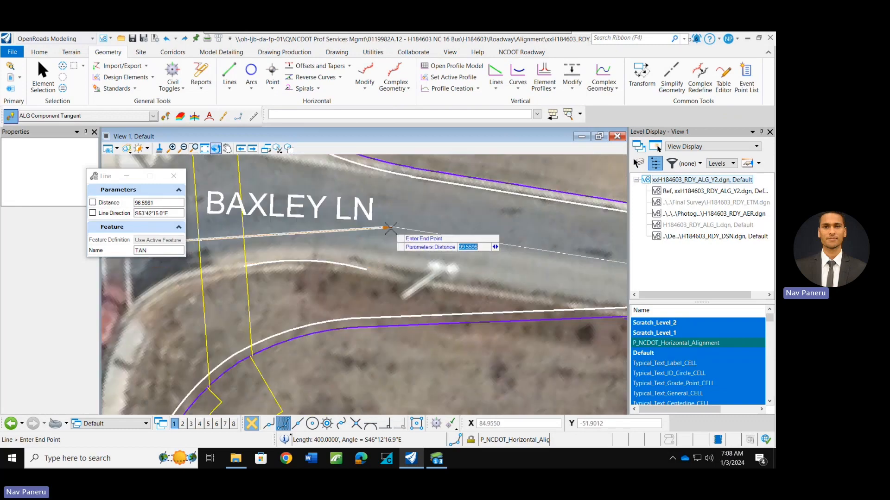
left_click(392, 227)
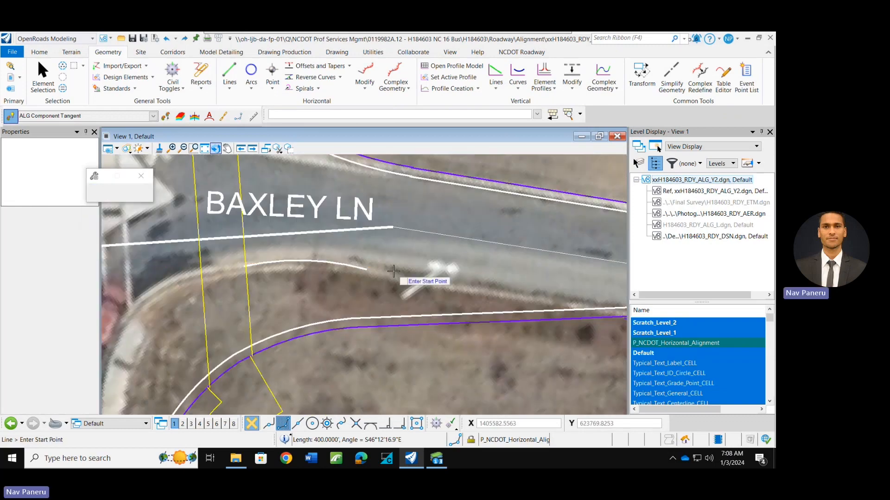
Draw a 400 ft tangent from the end of the first tangent at the bend along the Baxley Ln centerline, away from the main road
left_click(393, 271)
scroll(393, 272, "down", 4)
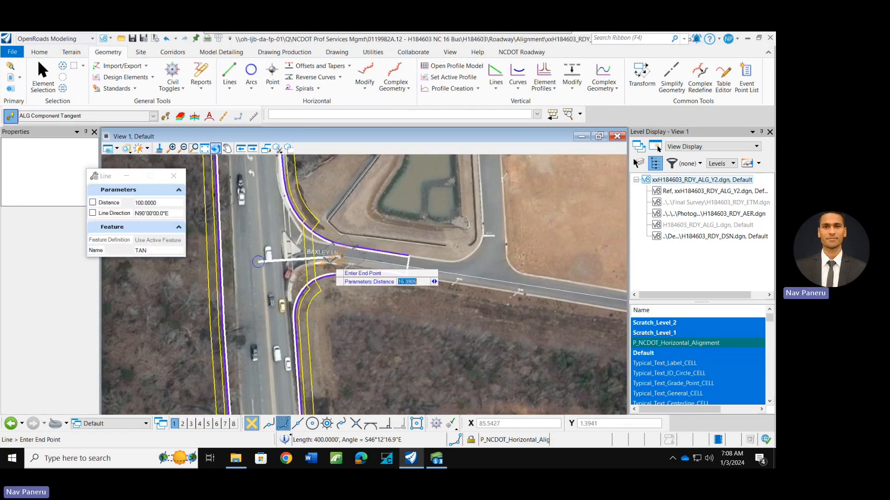
scroll(329, 263, "down", 2)
scroll(533, 293, "up", 5)
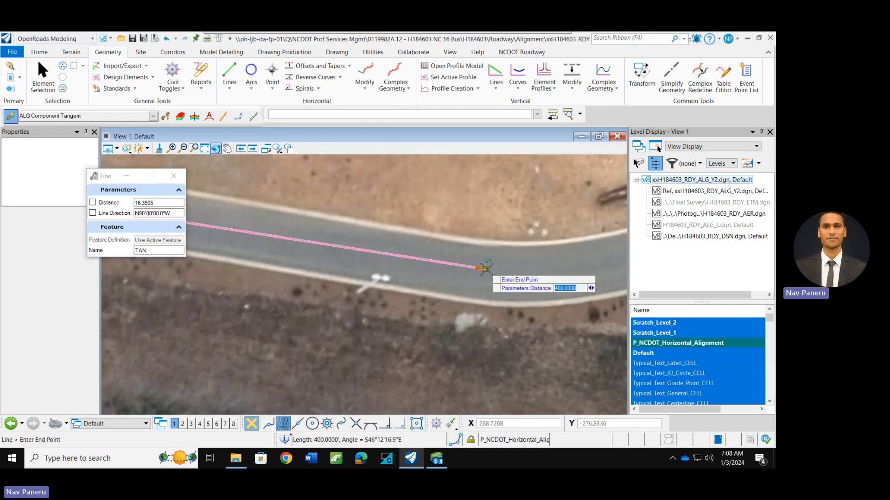
left_click(485, 269)
scroll(521, 276, "down", 2)
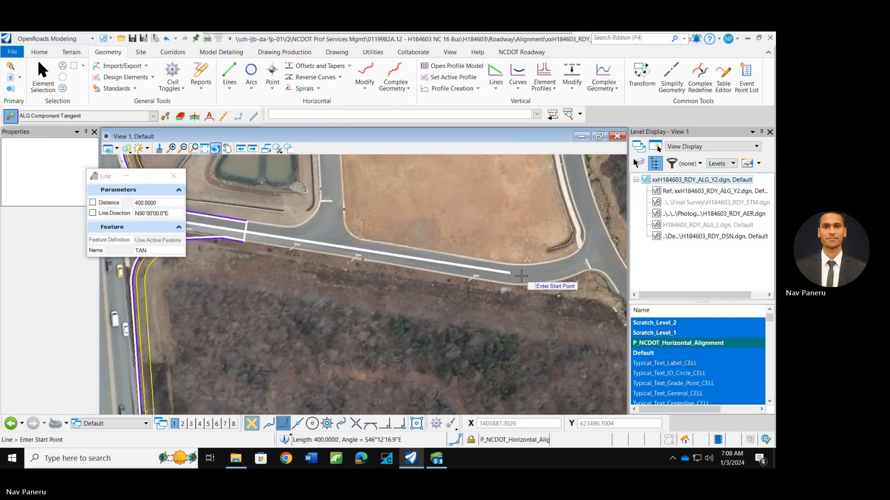
Set the active feature definition to ALG Component Curve from the Roadway alignment components
scroll(521, 277, "down", 3)
scroll(372, 247, "up", 4)
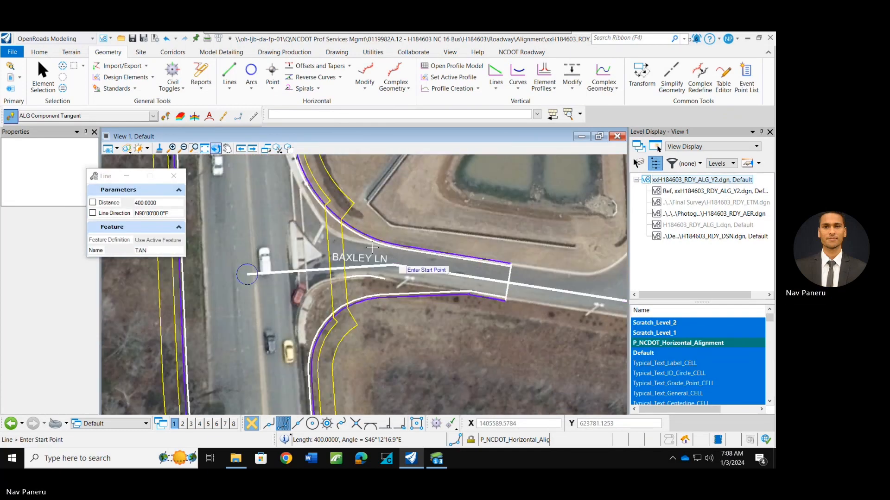
left_click(153, 117)
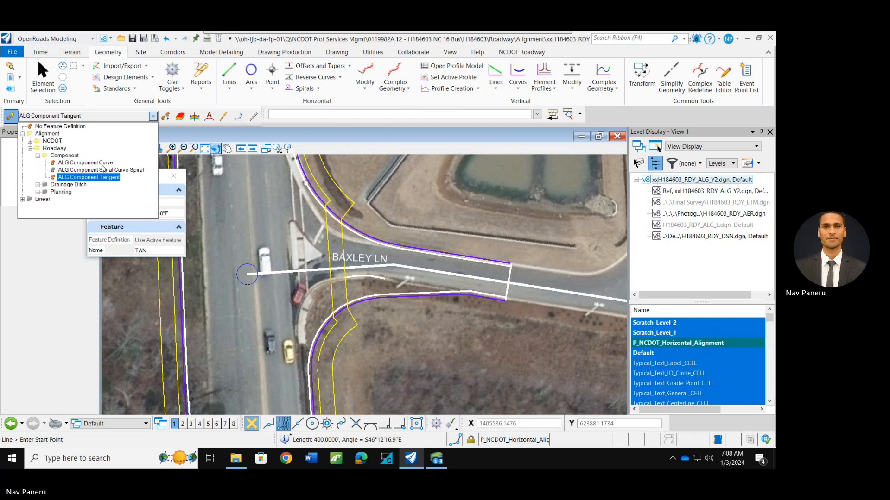
left_click(77, 164)
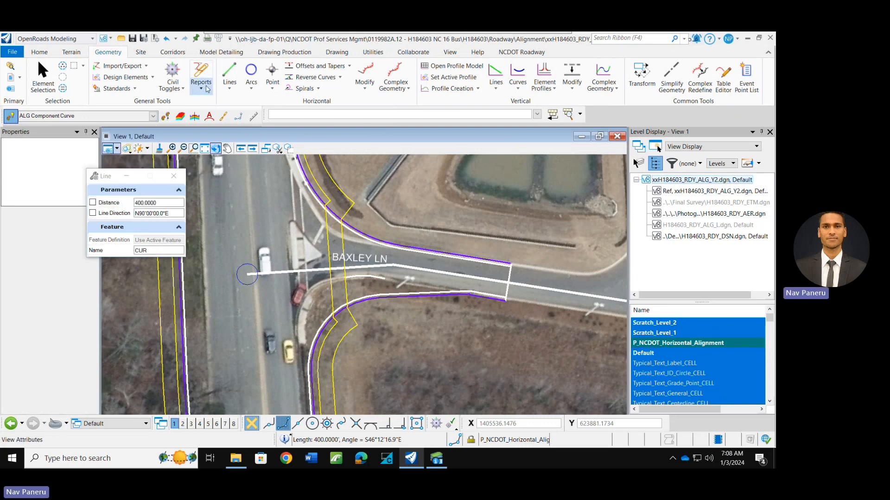
Create a simple arc with a 500 ft radius between the two Baxley Ln tangents, on the inside of the bend, with Trim/Extend set to Both
left_click(252, 89)
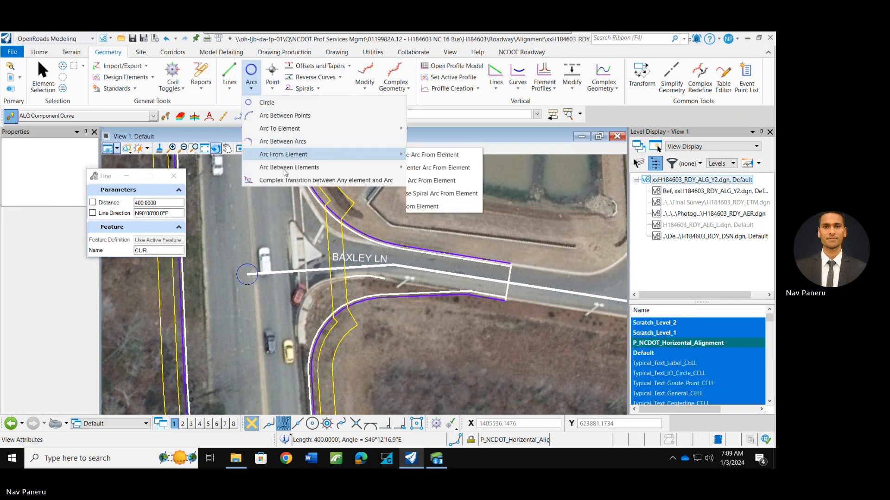
mouse_move(289, 170)
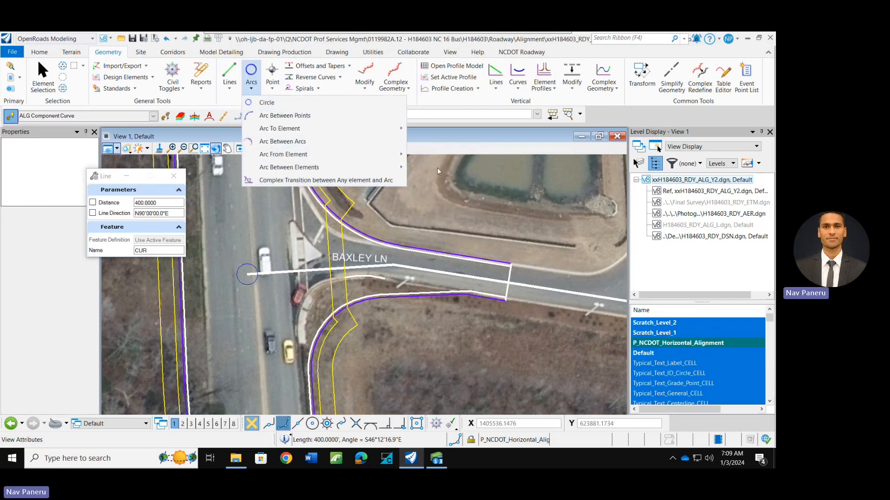
left_click(434, 169)
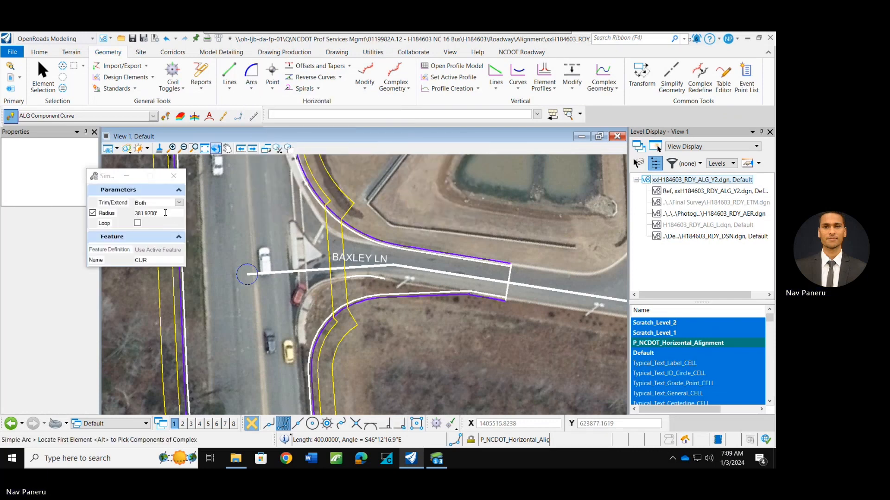
left_click_drag(166, 213, 120, 213)
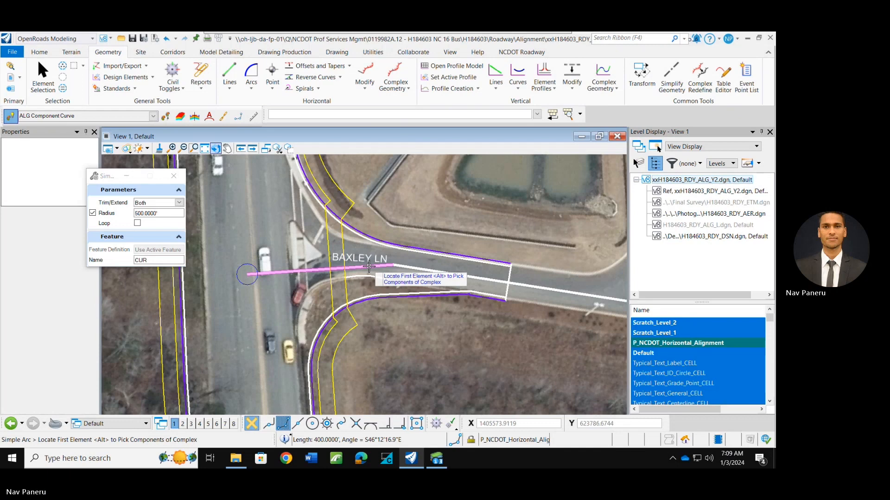
scroll(369, 267, "up", 4)
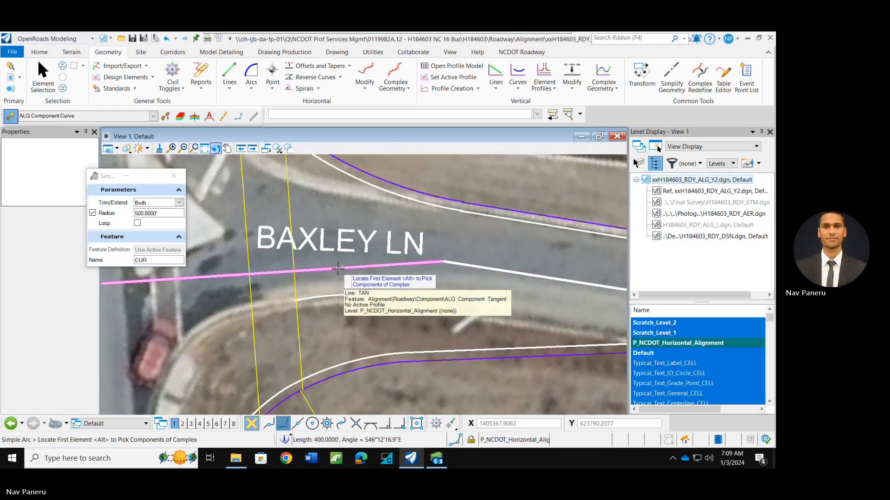
left_click(338, 269)
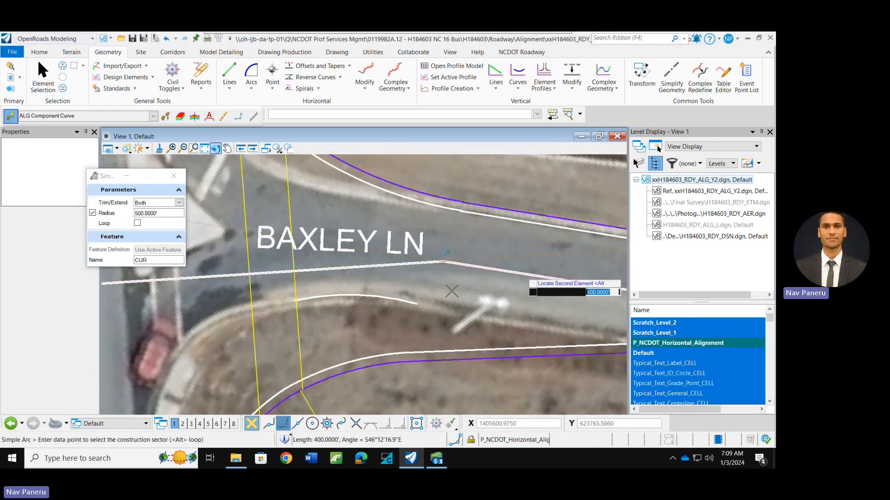
left_click(388, 355)
scroll(418, 343, "down", 3)
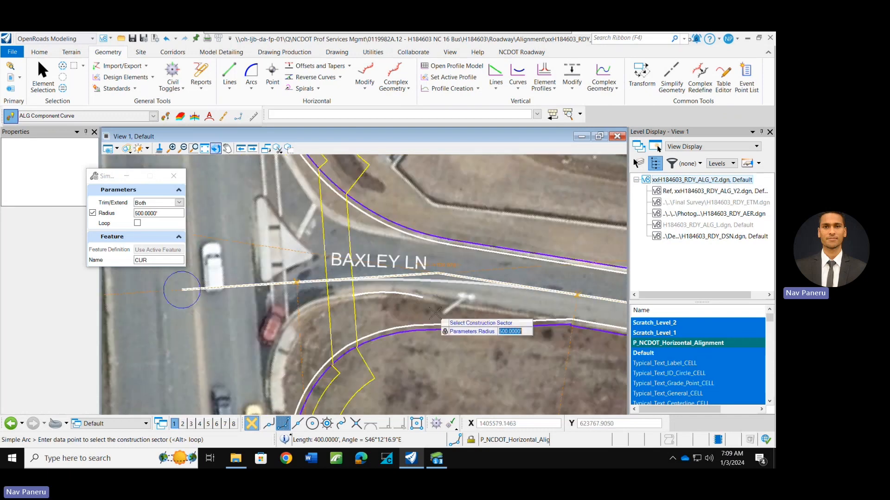
scroll(436, 277, "up", 2)
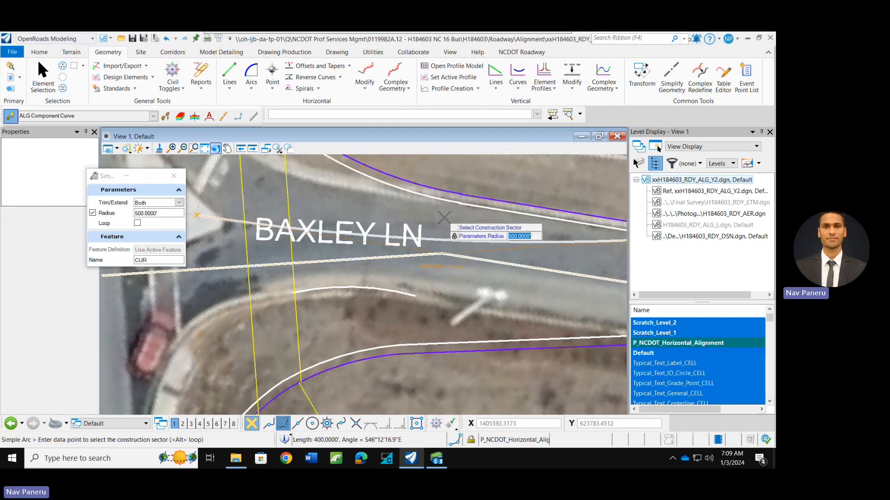
scroll(440, 225, "down", 2)
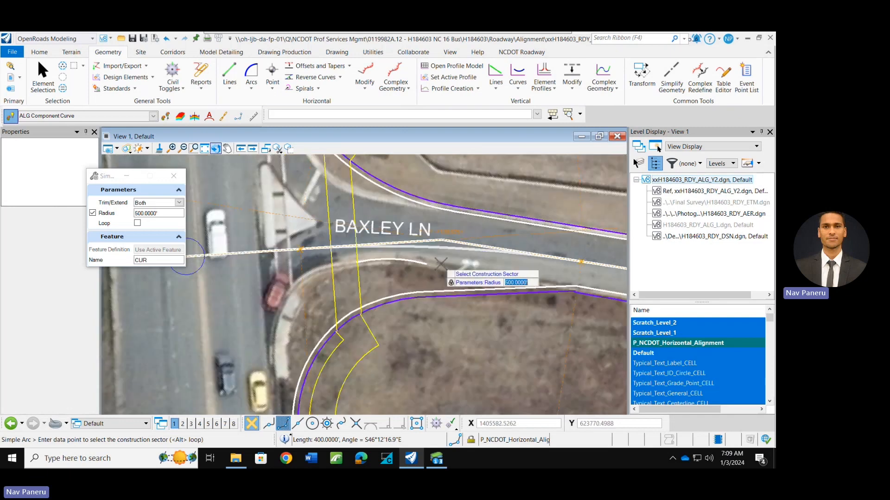
scroll(441, 264, "up", 2)
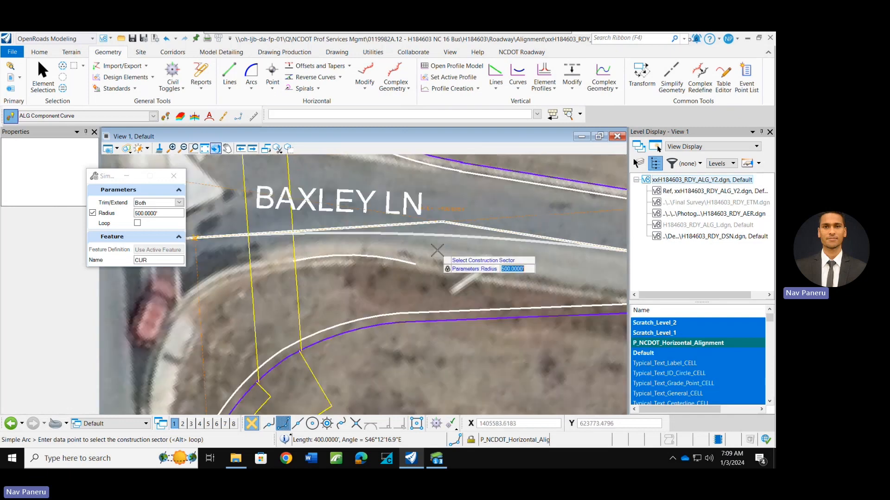
left_click(437, 251)
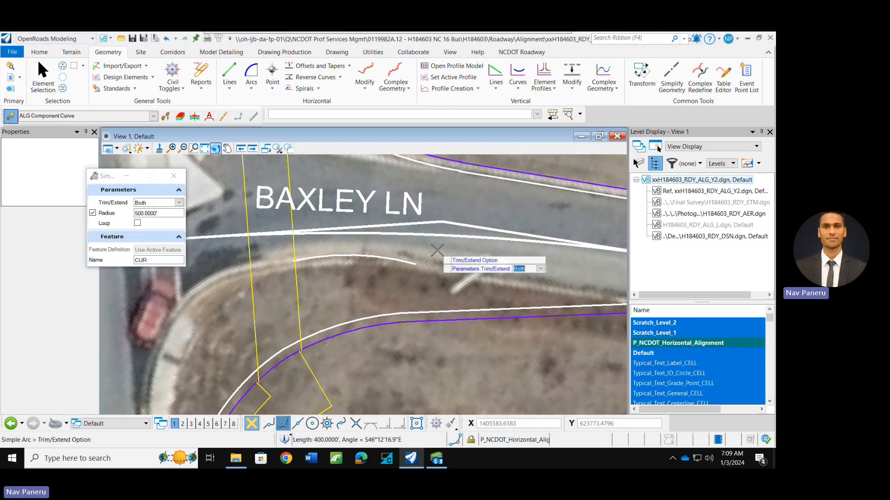
left_click(437, 250)
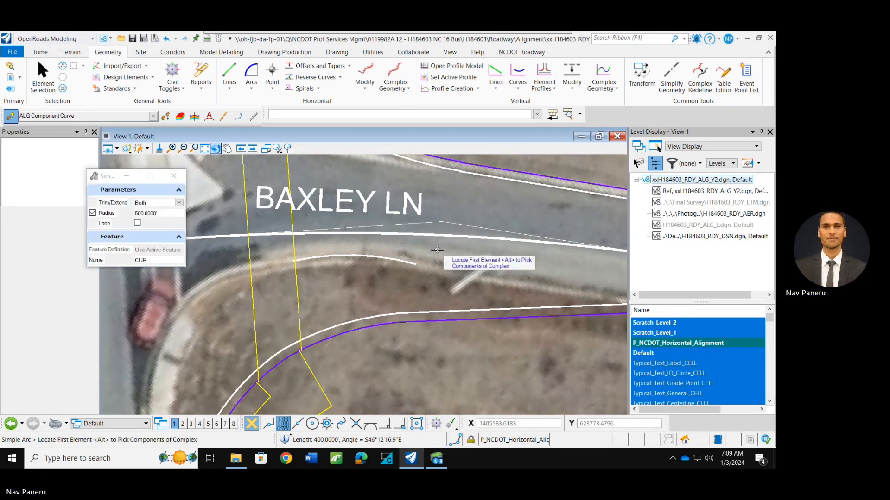
Turn off the display of the Scratch_Level_2, Scratch_Level_1 and Default levels in the active alignment file
scroll(437, 250, "down", 3)
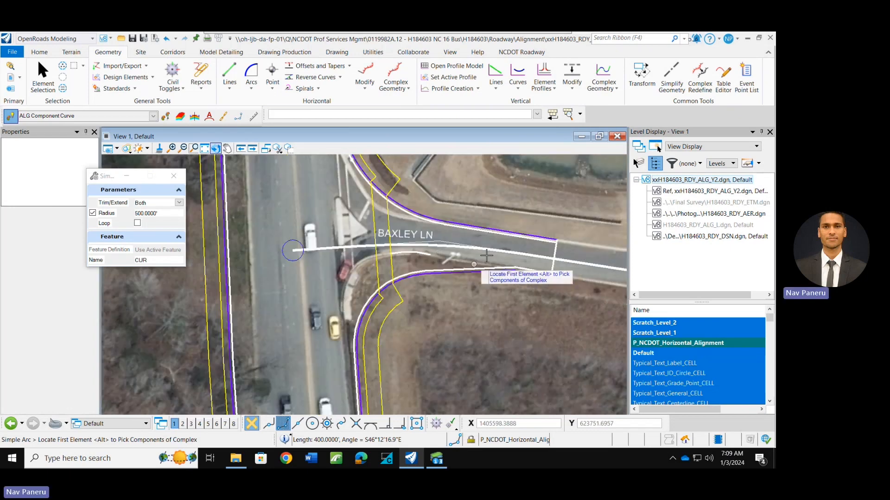
scroll(435, 246, "up", 3)
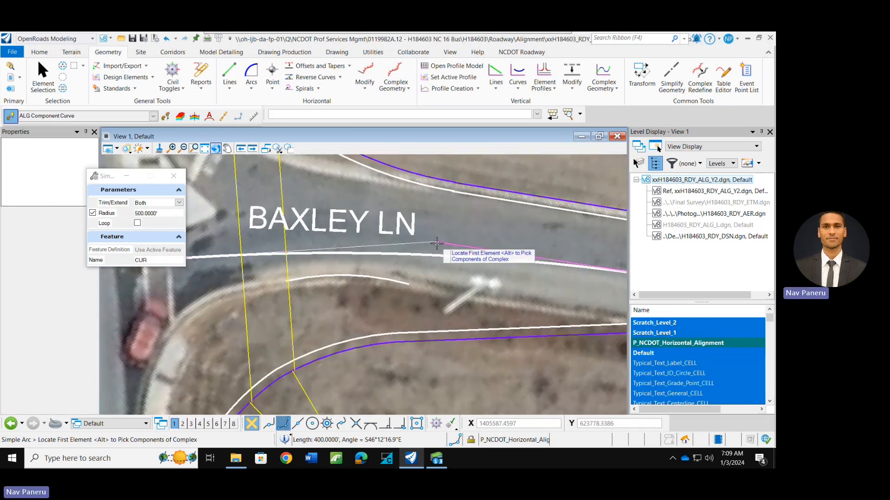
left_click_drag(669, 324, 665, 333)
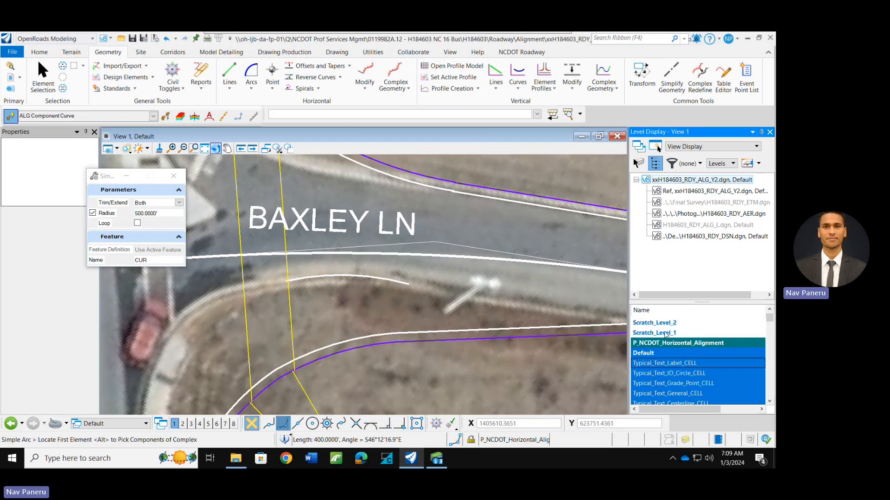
right_click(699, 370)
left_click(652, 355)
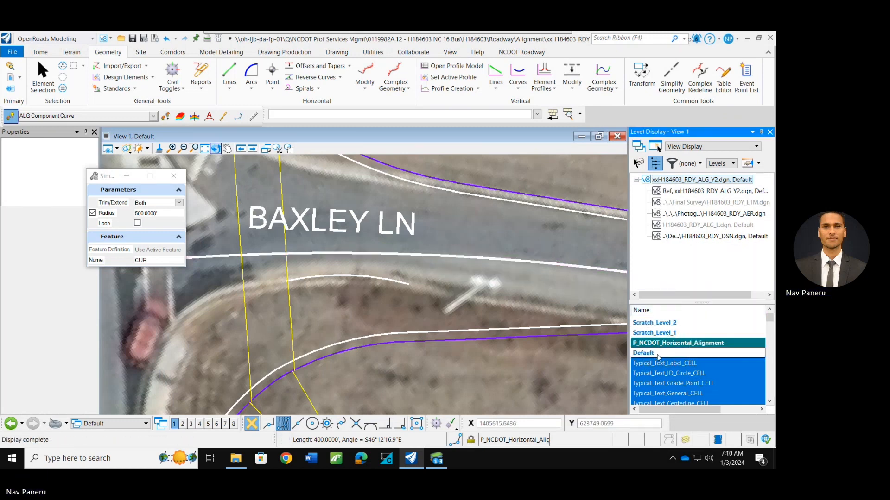
scroll(450, 234, "down", 5)
scroll(354, 247, "down", 2)
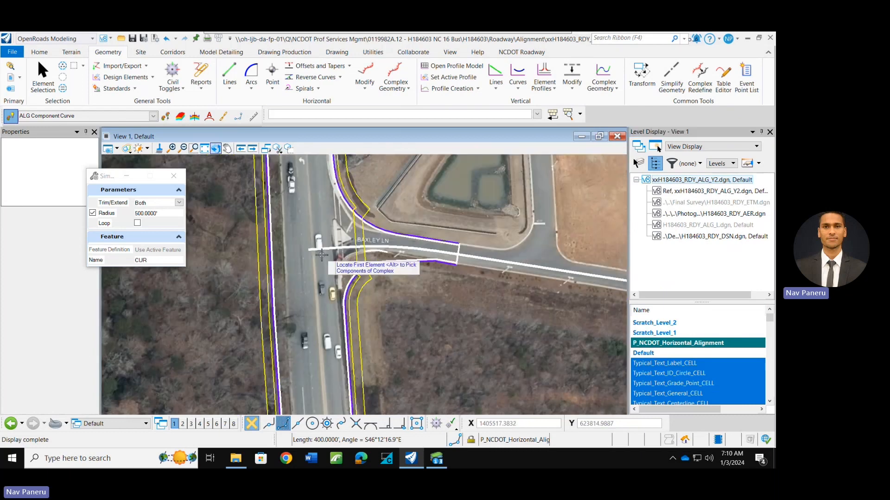
left_click(43, 74)
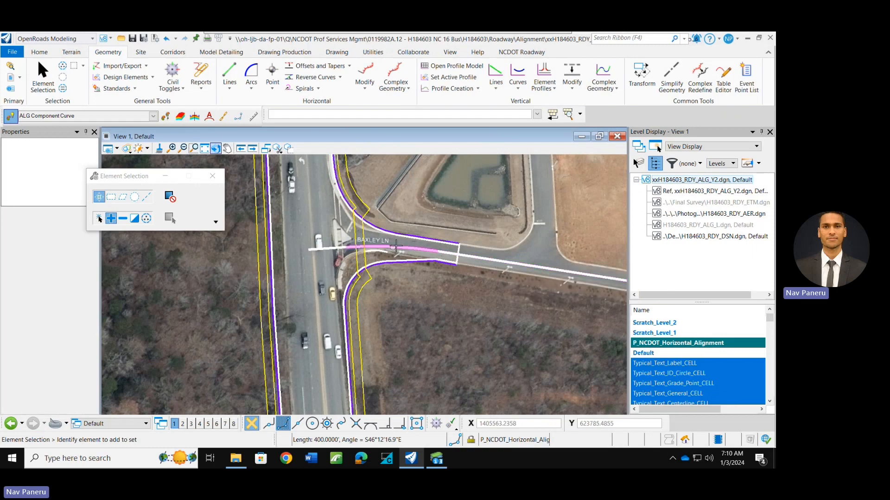
scroll(396, 245, "up", 2)
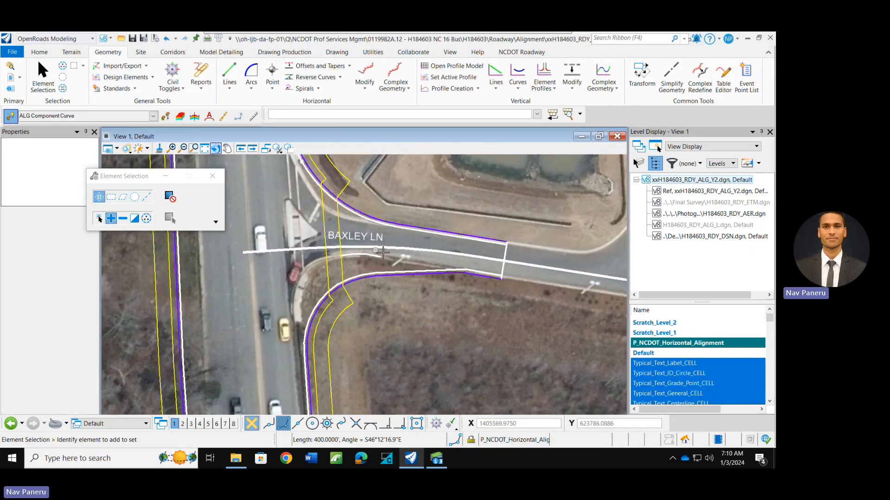
scroll(374, 262, "down", 2)
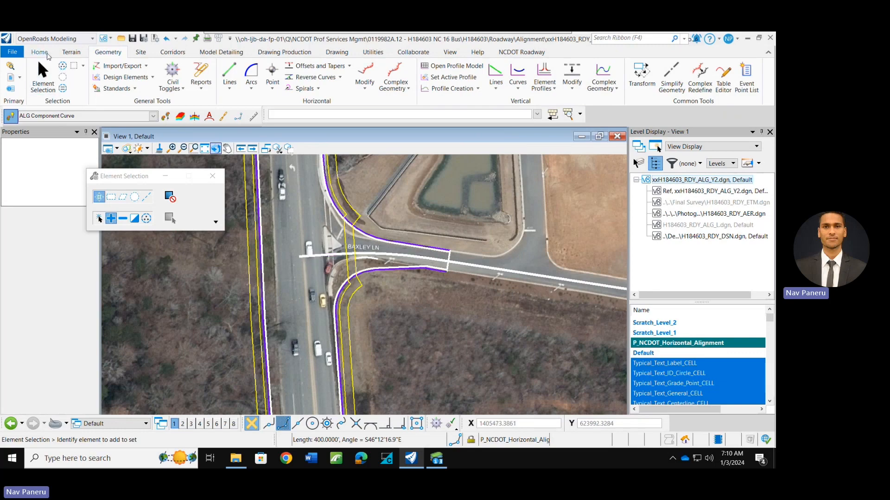
left_click(46, 56)
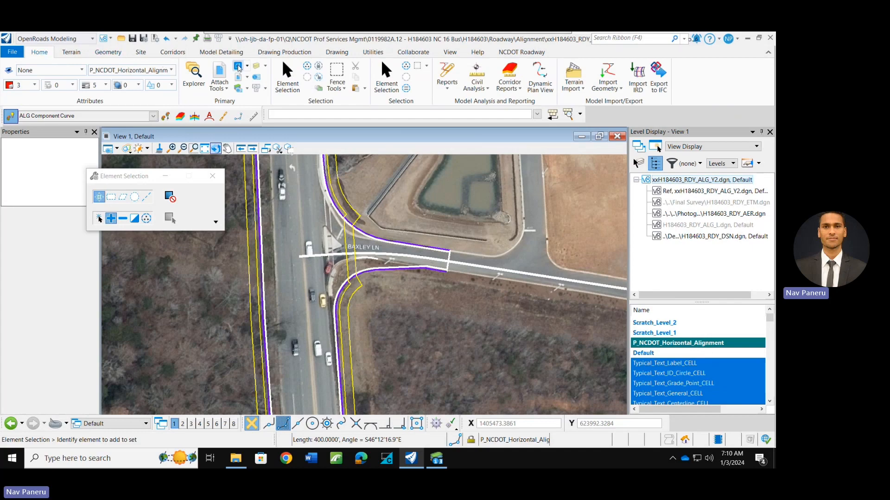
left_click(108, 52)
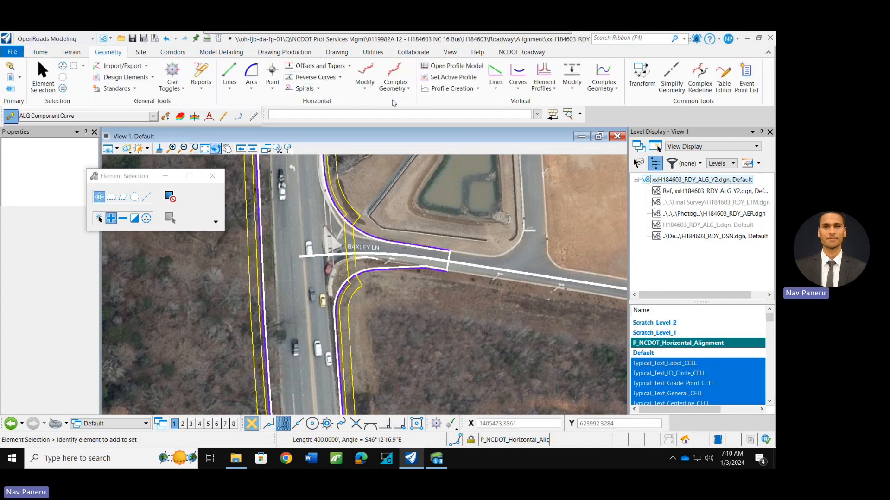
left_click(404, 92)
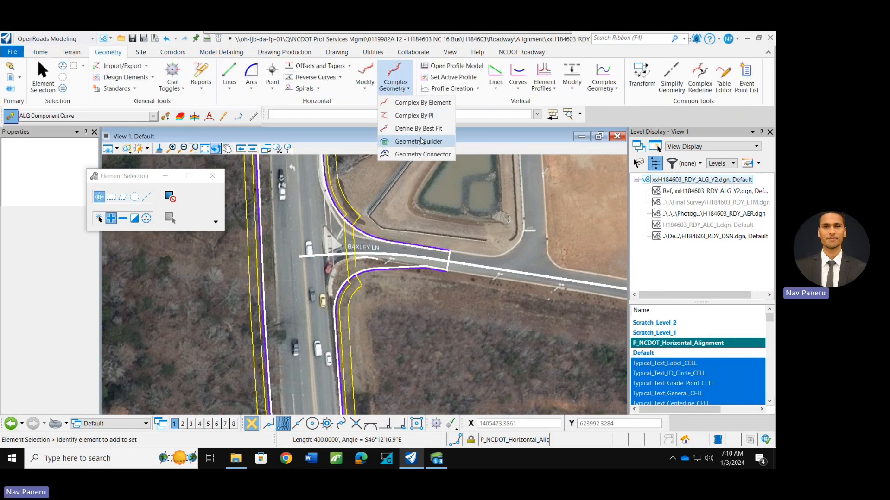
left_click(417, 102)
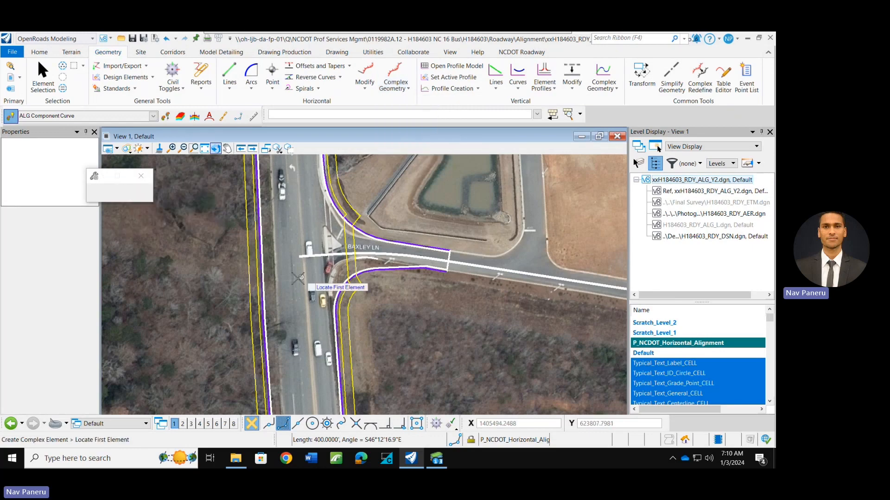
scroll(297, 279, "up", 2)
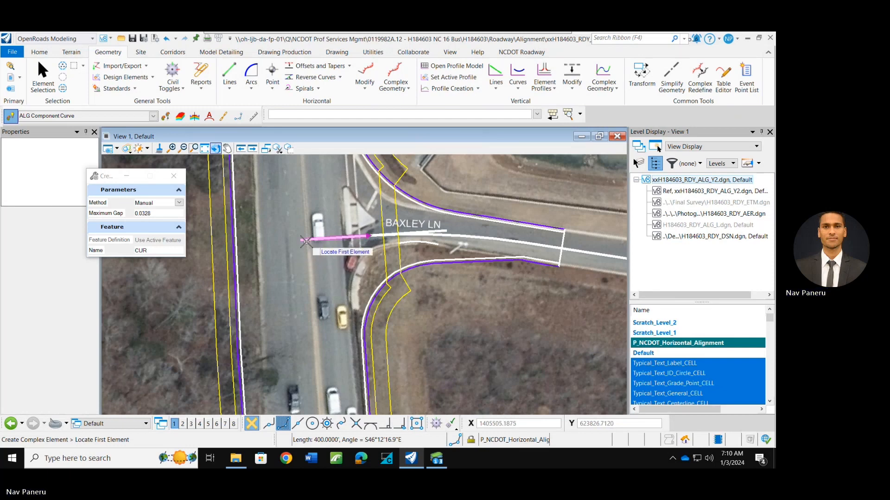
scroll(305, 242, "up", 2)
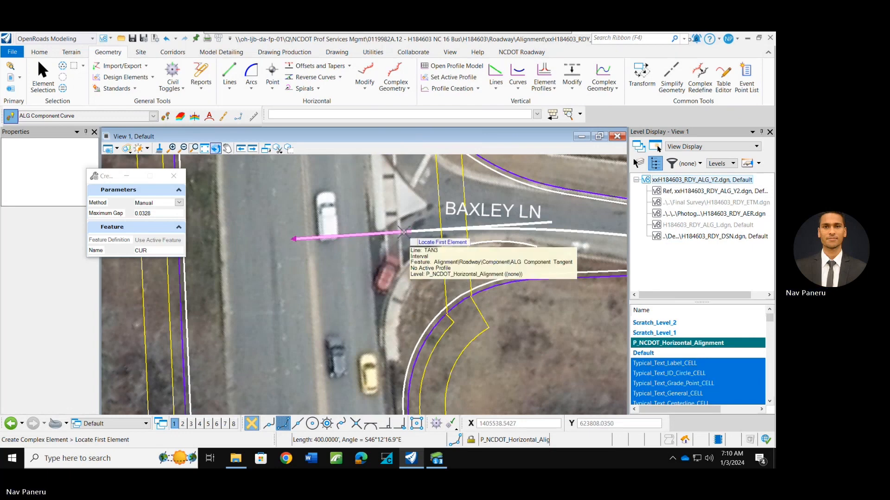
left_click(305, 238)
scroll(445, 232, "up", 3)
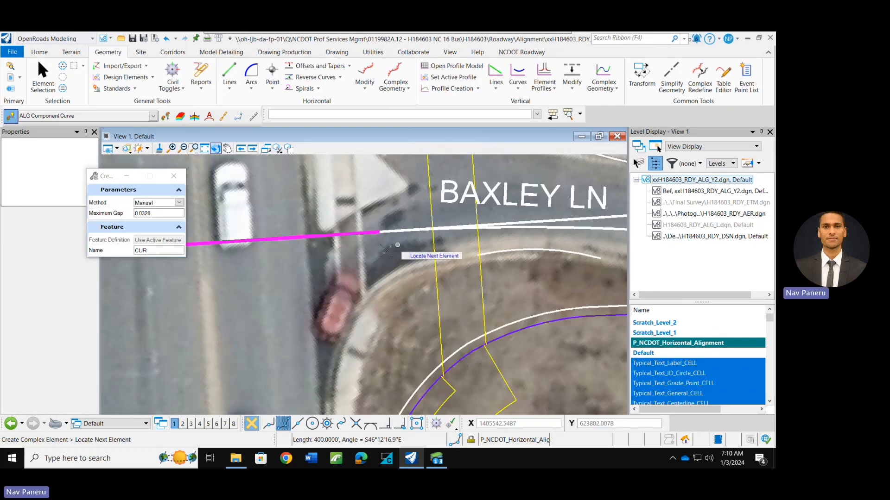
scroll(386, 251, "down", 2)
scroll(389, 247, "up", 2)
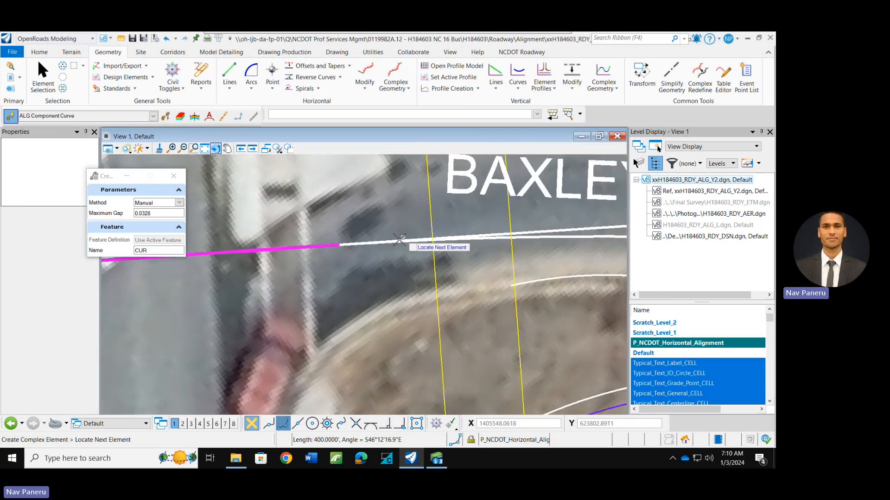
left_click(399, 240)
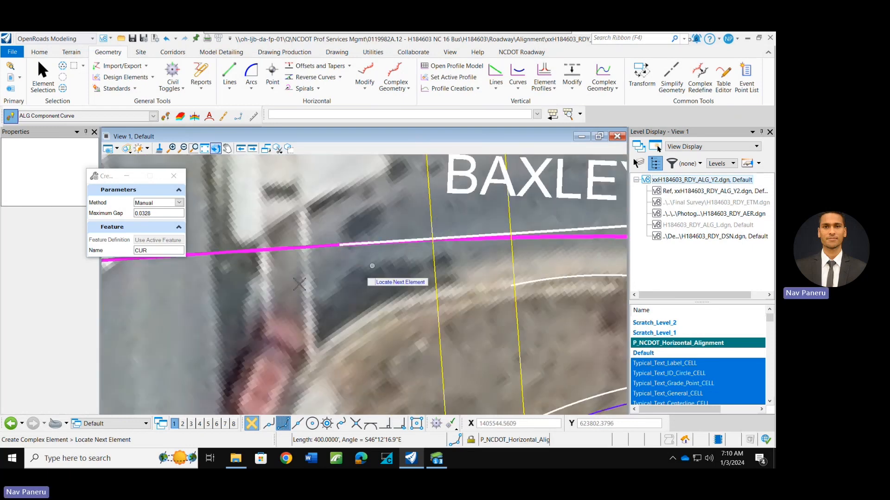
scroll(320, 288, "down", 3)
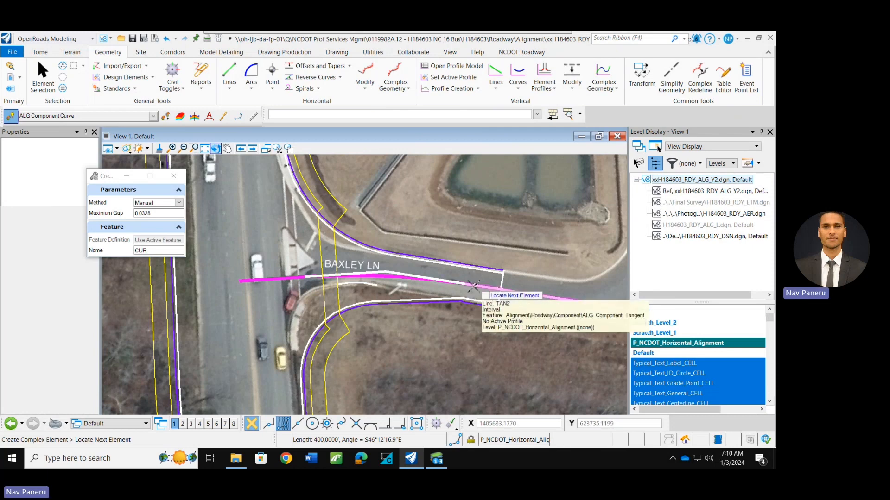
right_click(407, 338)
right_click(408, 338)
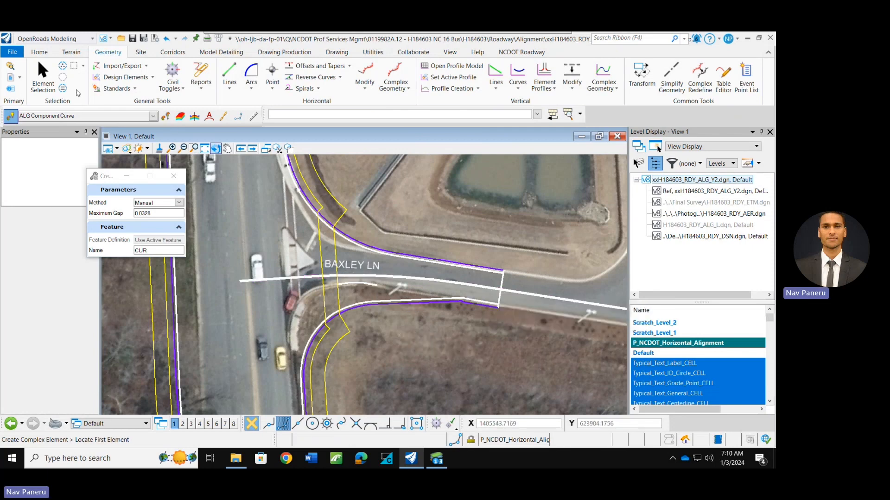
Set the active feature definition to ALG_Centerline from the NCDOT proposed alignment definitions
left_click(153, 116)
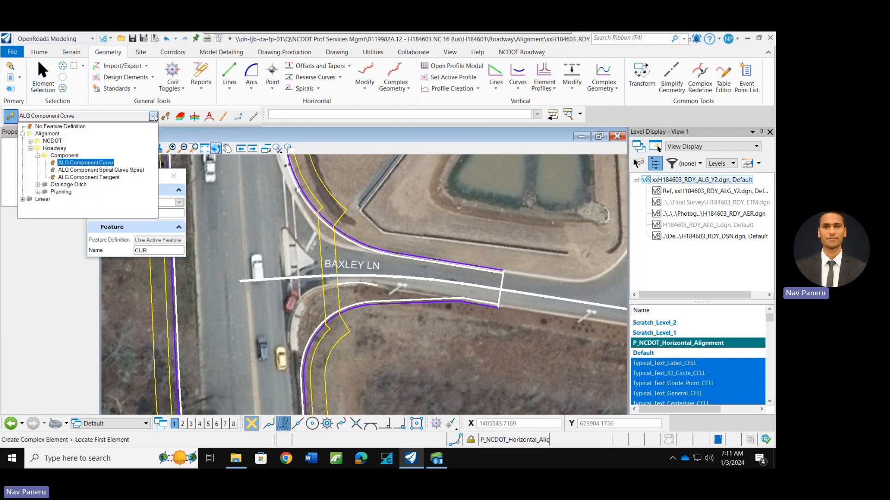
left_click(30, 148)
left_click(30, 141)
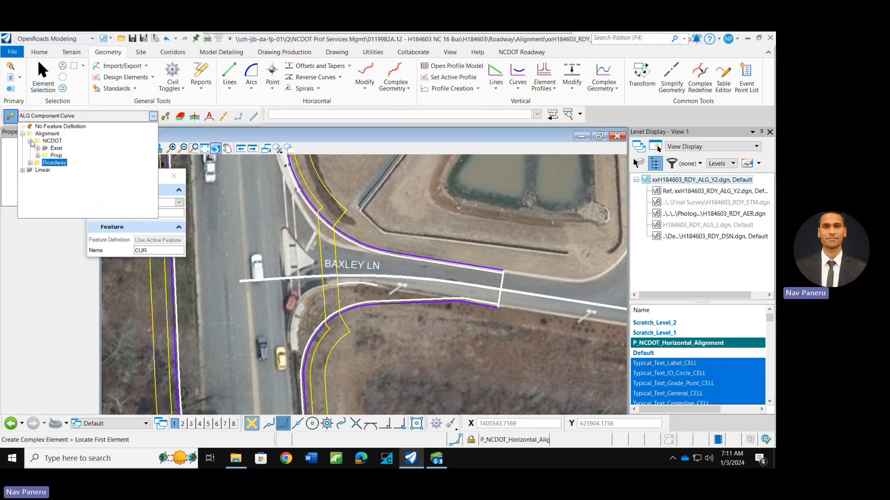
left_click(38, 155)
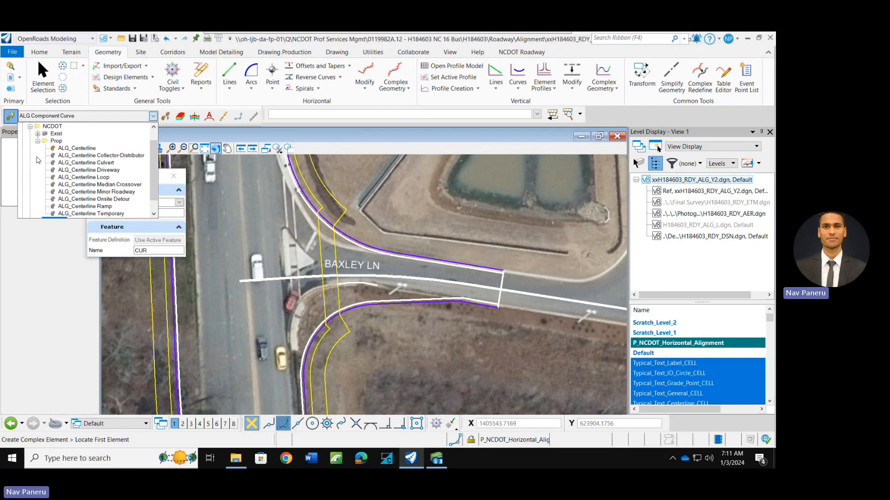
left_click(84, 149)
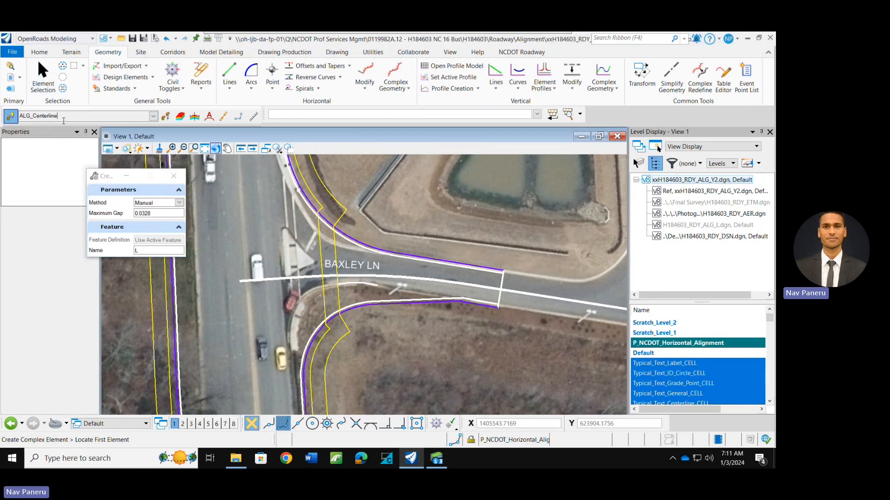
left_click(52, 79)
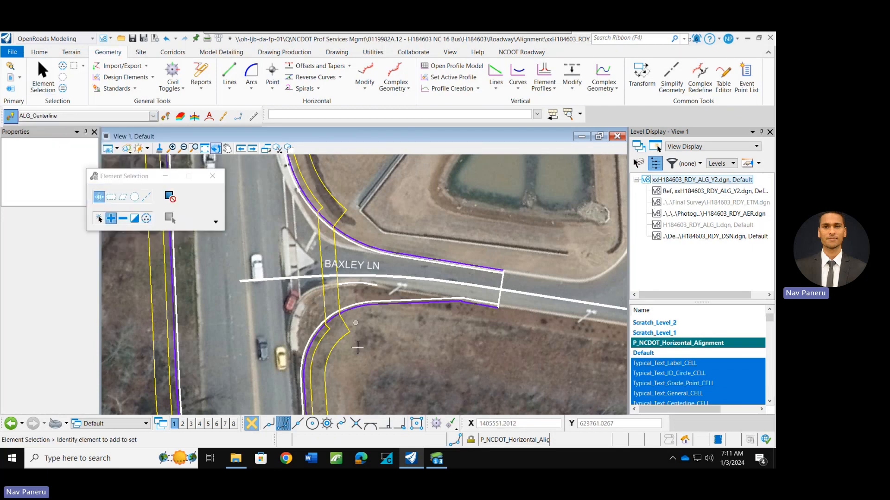
left_click(212, 176)
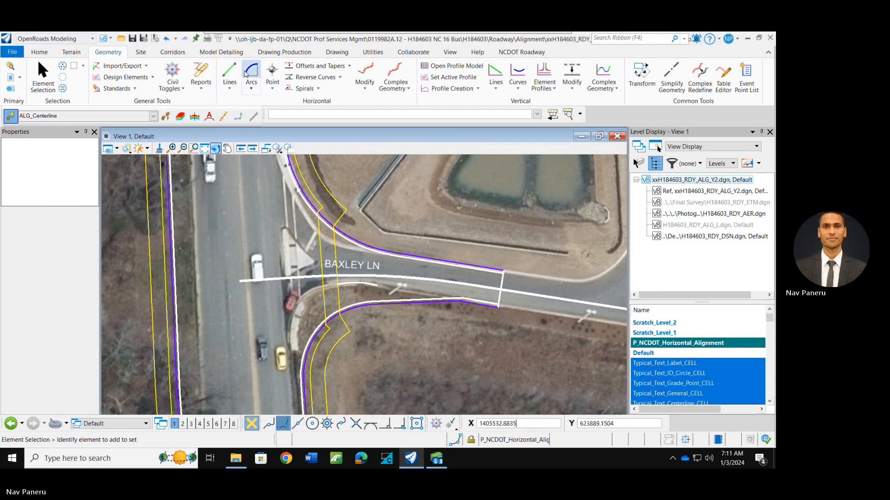
Create a complex element with the Manual method by joining the first Baxley Ln tangent, the curve and the second tangent, starting at the main road
left_click(395, 85)
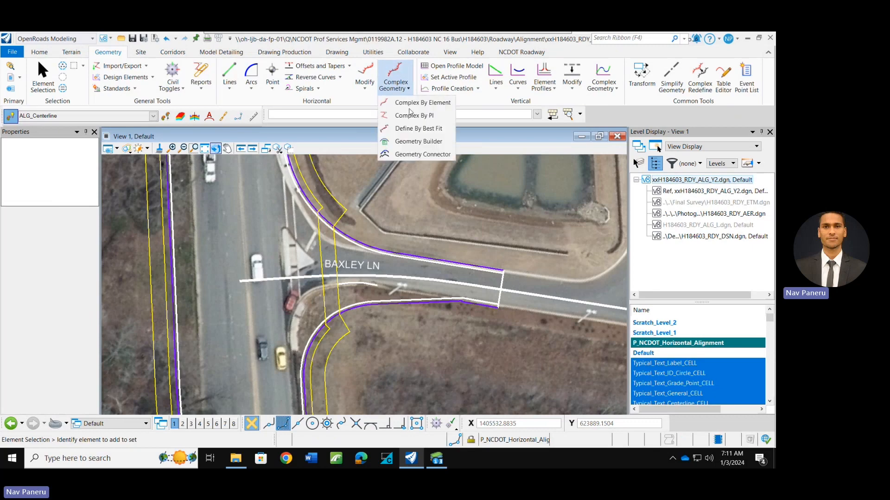
left_click(408, 111)
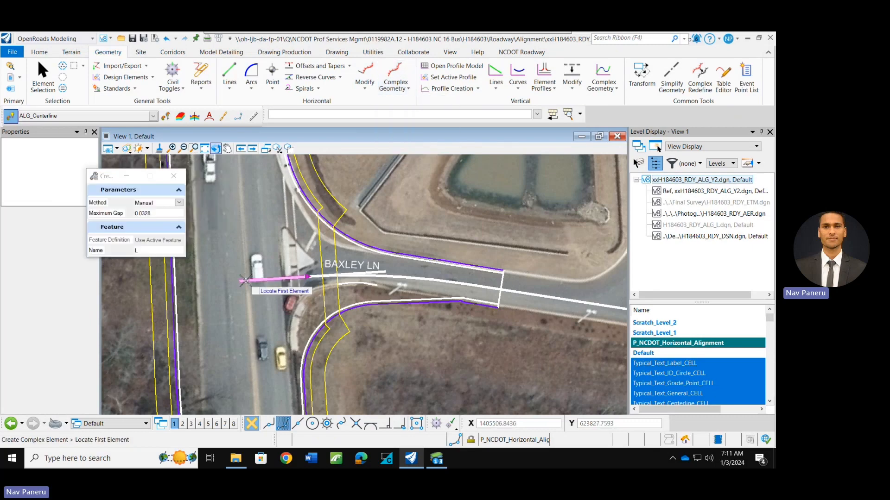
left_click(301, 278)
scroll(326, 280, "up", 5)
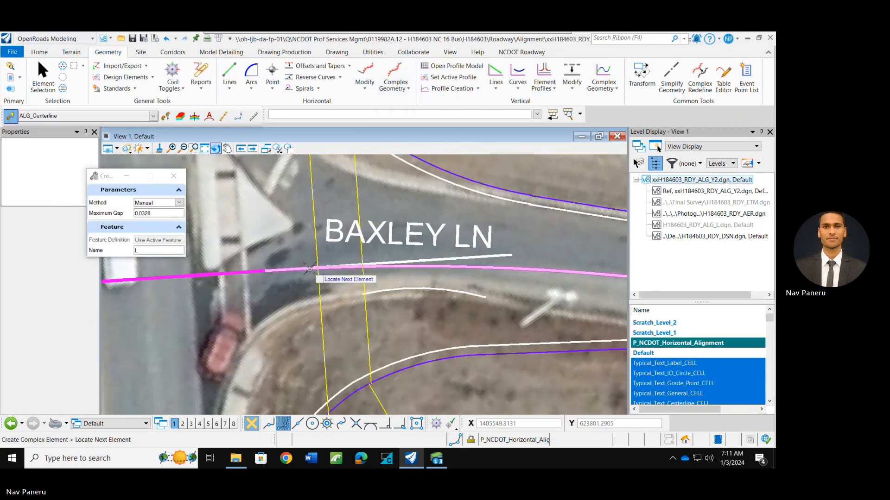
scroll(255, 224, "down", 5)
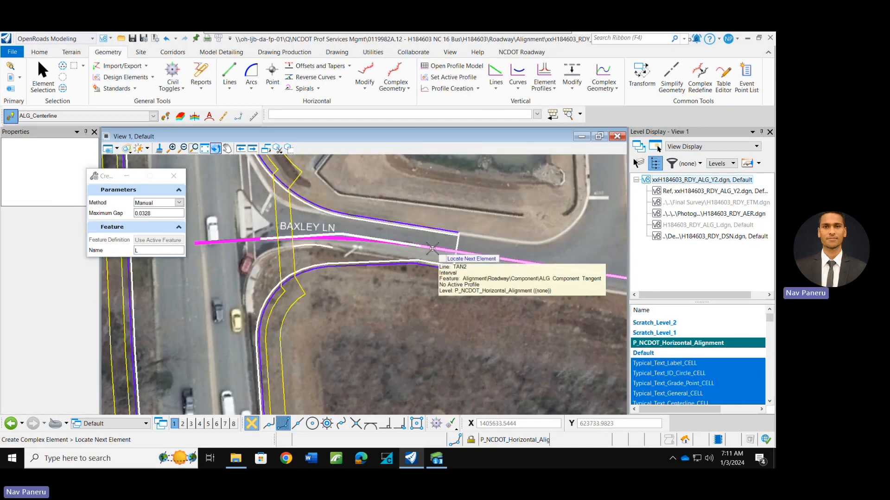
scroll(358, 259, "down", 5)
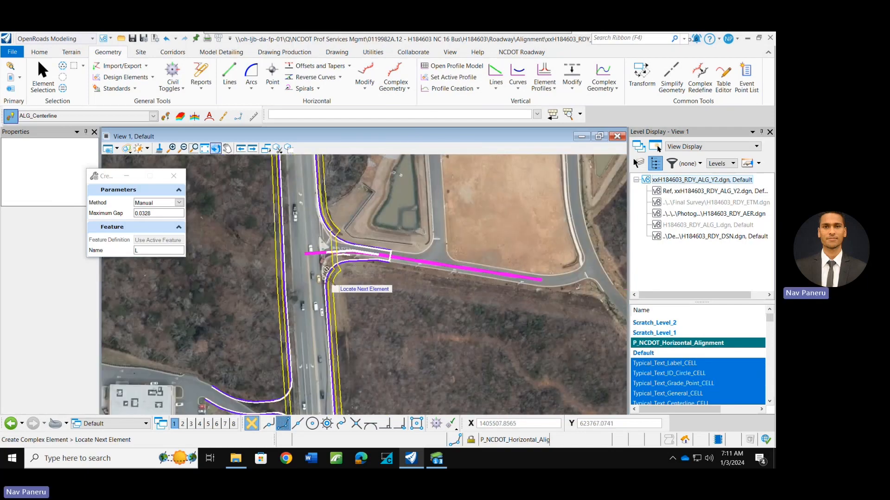
scroll(343, 254, "up", 5)
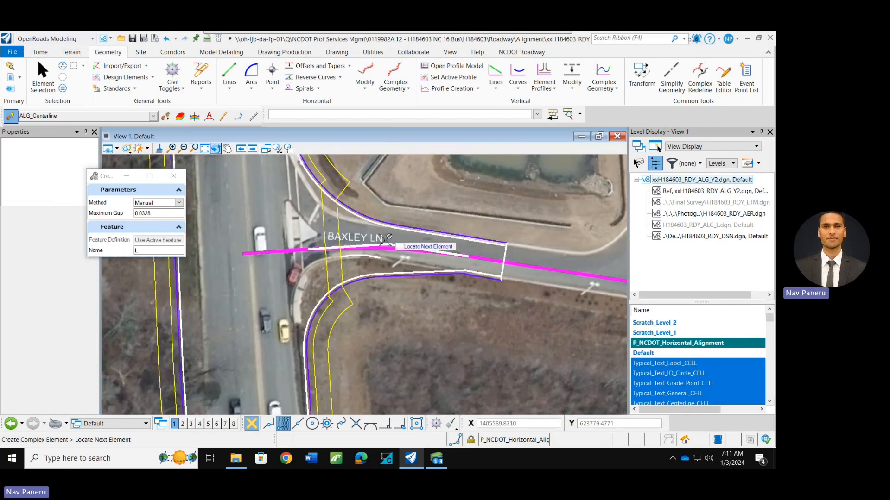
scroll(381, 239, "up", 3)
scroll(378, 243, "down", 3)
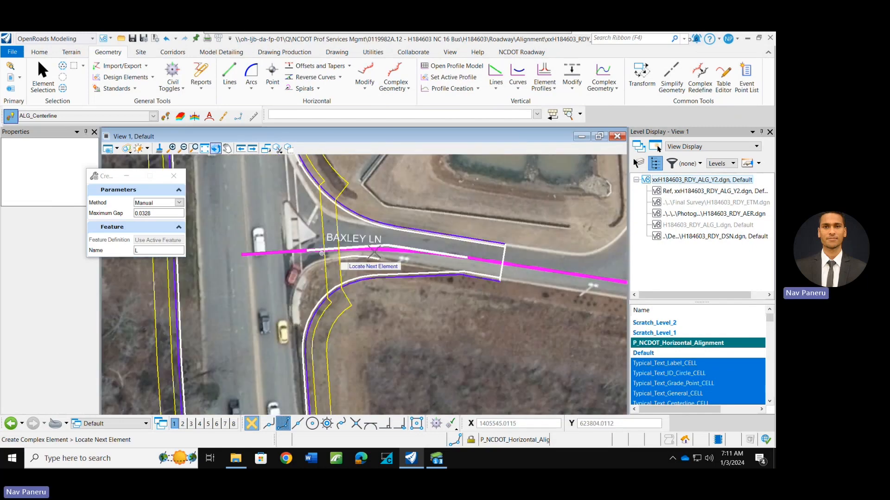
scroll(377, 273, "down", 2)
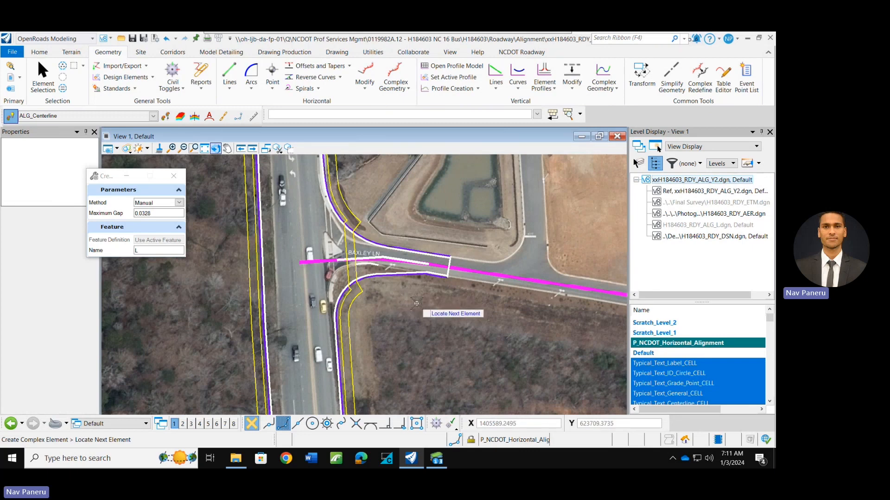
left_click(412, 301)
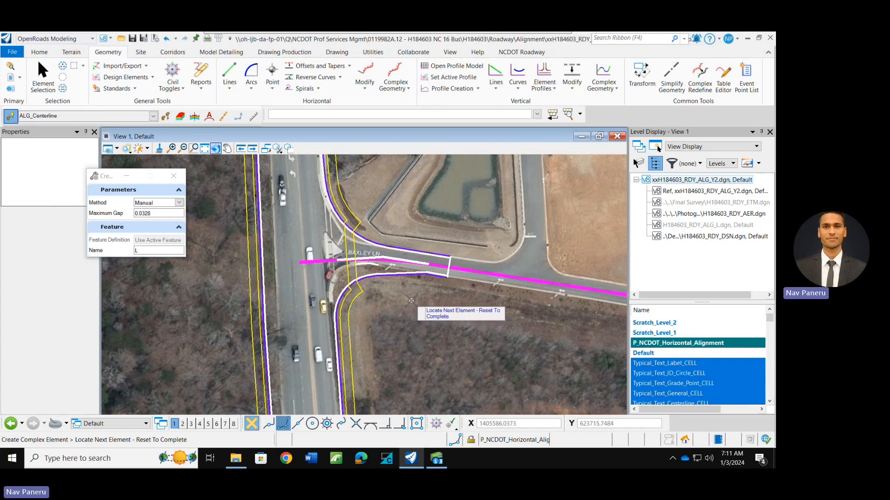
right_click(411, 301)
scroll(429, 300, "down", 1)
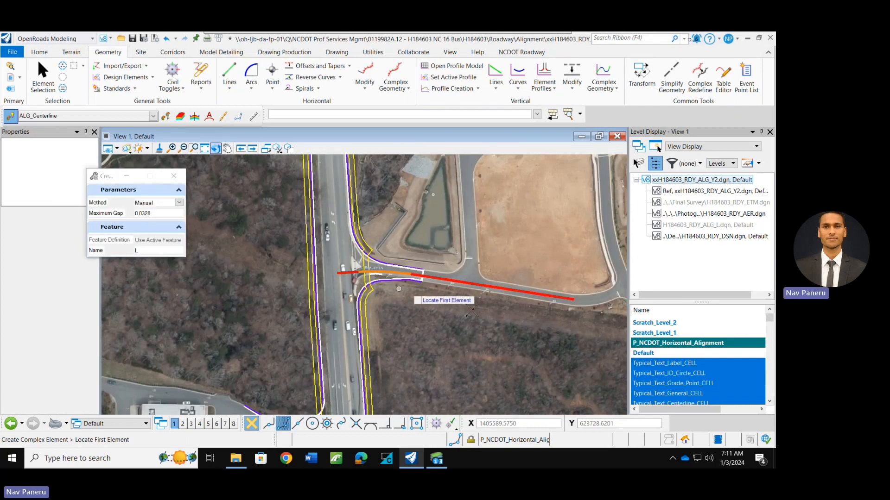
scroll(409, 283, "up", 2)
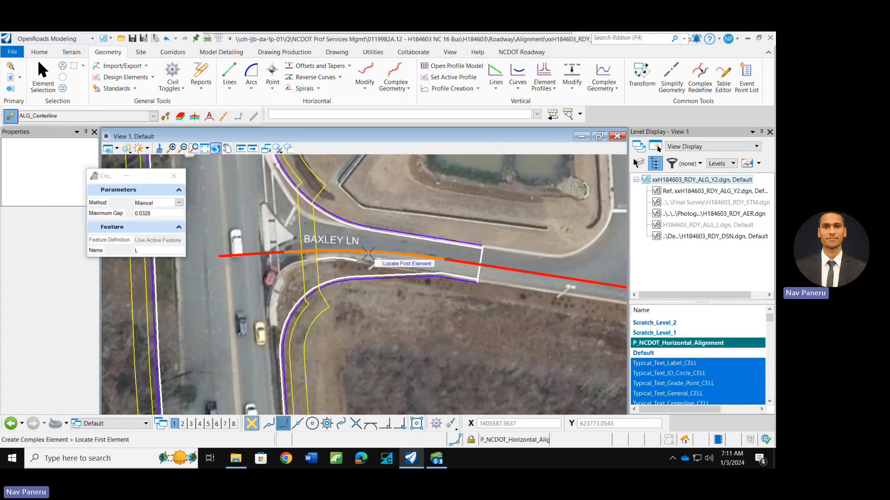
Set the feature name of the Baxley Ln complex element to Y-1 in its properties
left_click(43, 78)
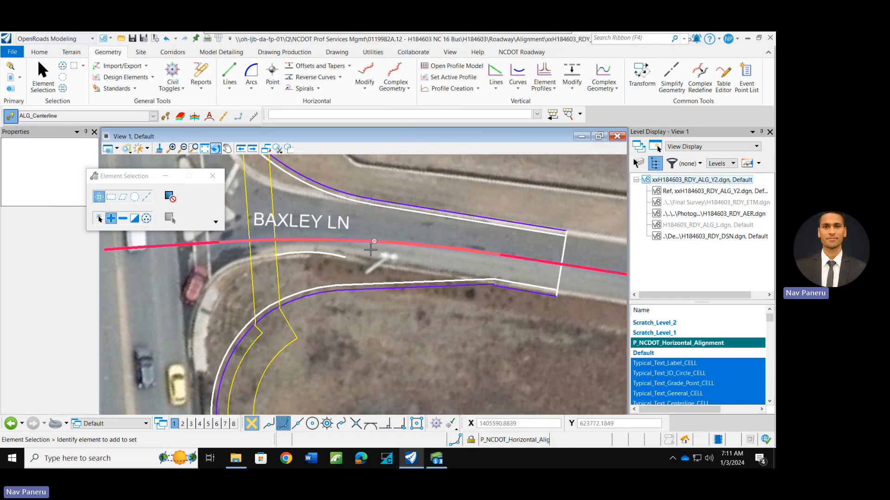
scroll(377, 246, "down", 5)
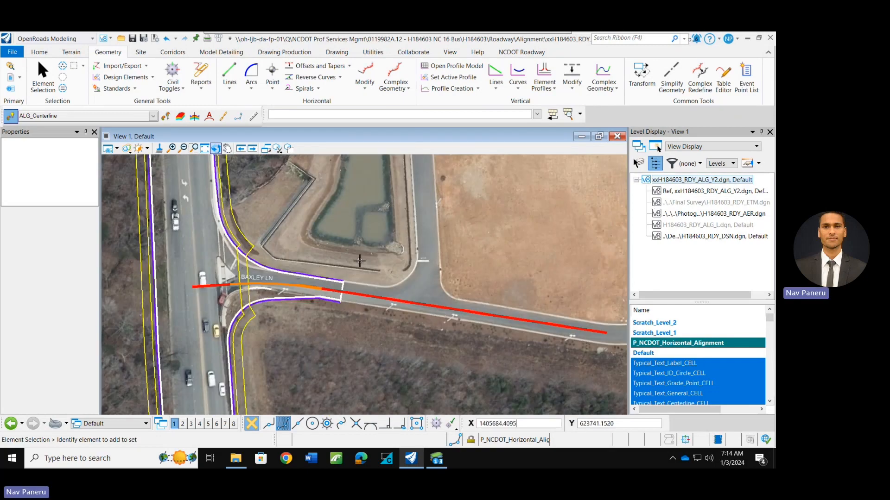
left_click(43, 76)
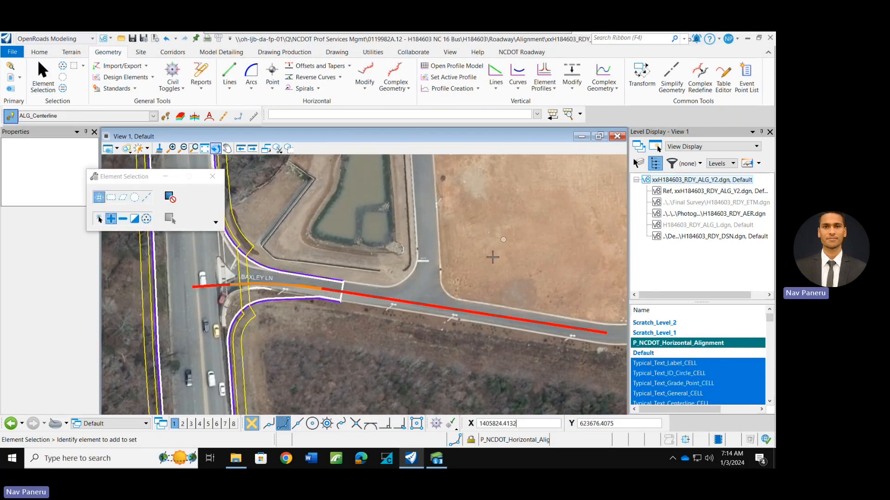
scroll(288, 310, "up", 2)
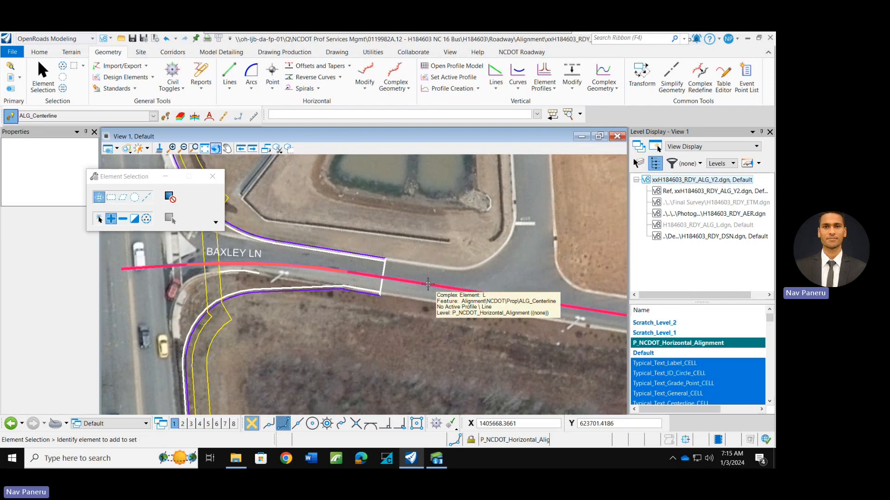
left_click(512, 251)
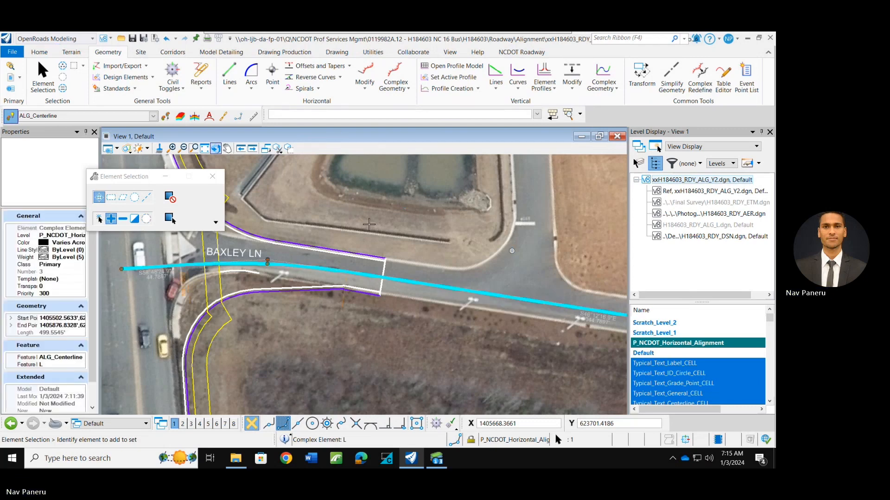
left_click(39, 52)
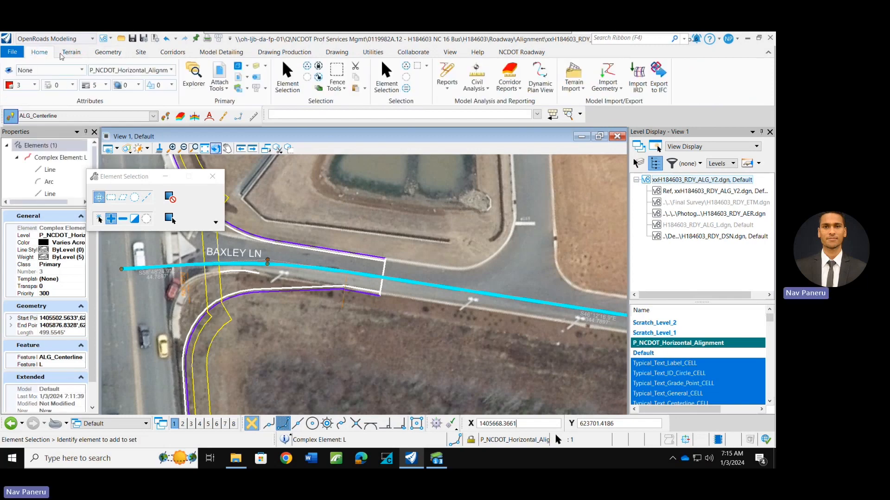
left_click(256, 78)
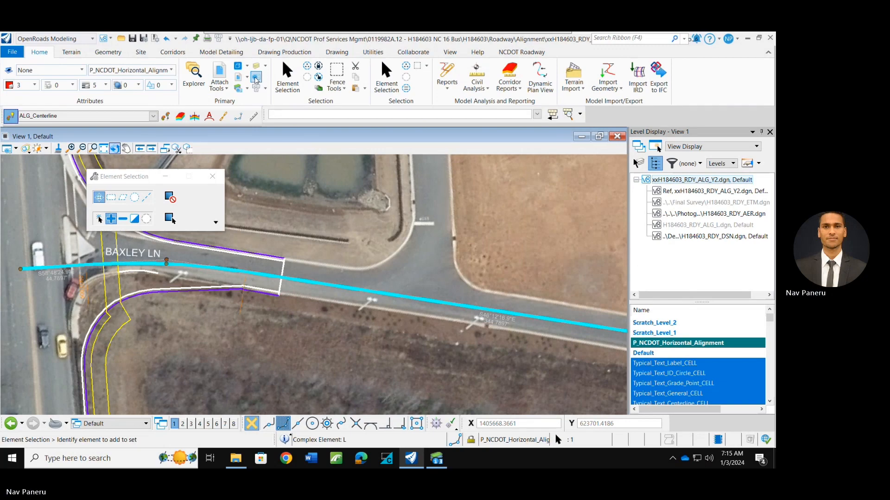
left_click(256, 78)
left_click(55, 364)
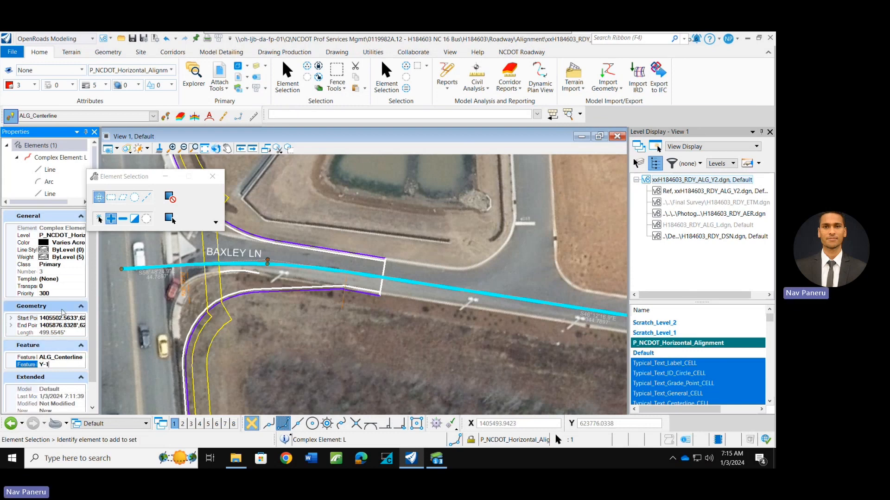
key("Return")
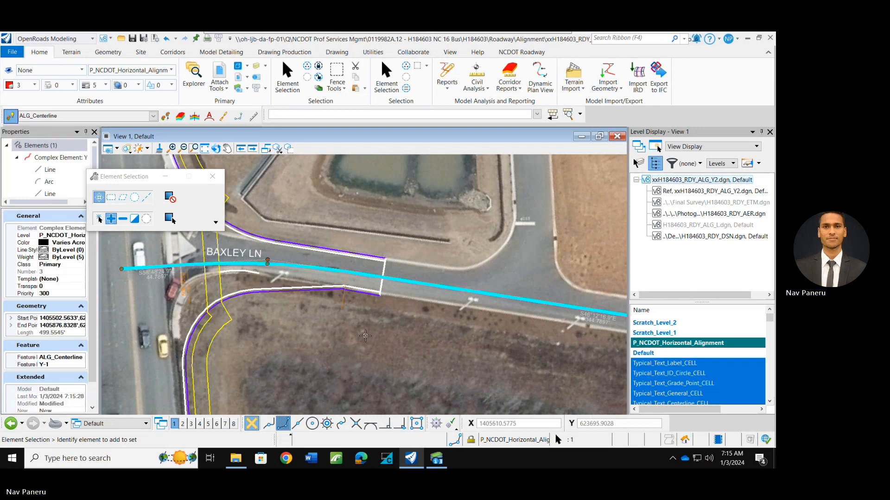
Annotate all elements in the model with the Annotate Element tool, leaving references out
right_click(368, 341)
left_click(421, 261)
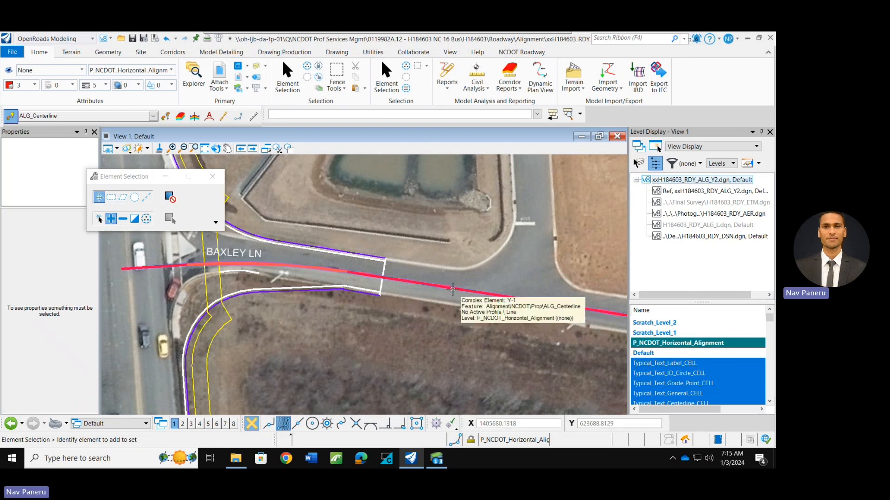
scroll(424, 351, "down", 2)
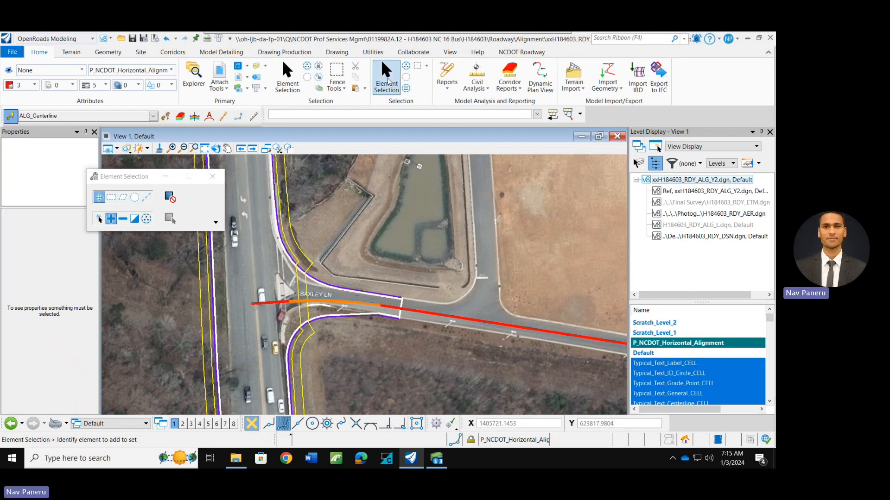
left_click(284, 54)
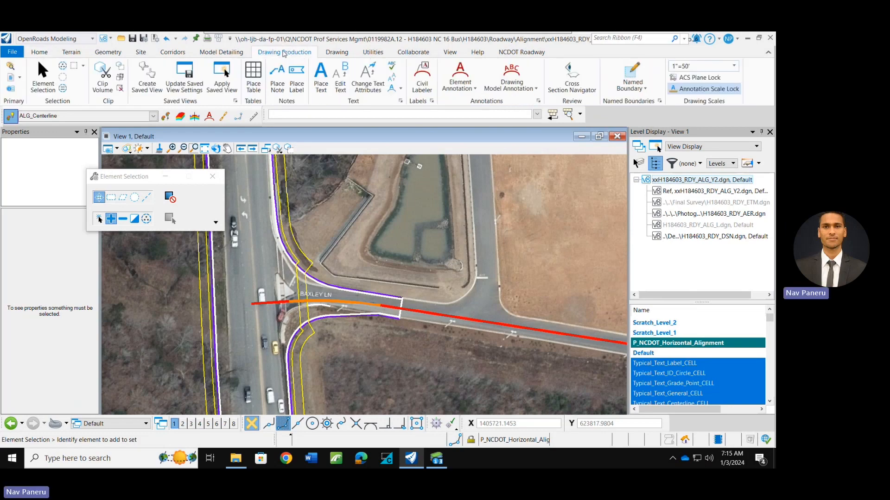
left_click(109, 53)
left_click(306, 55)
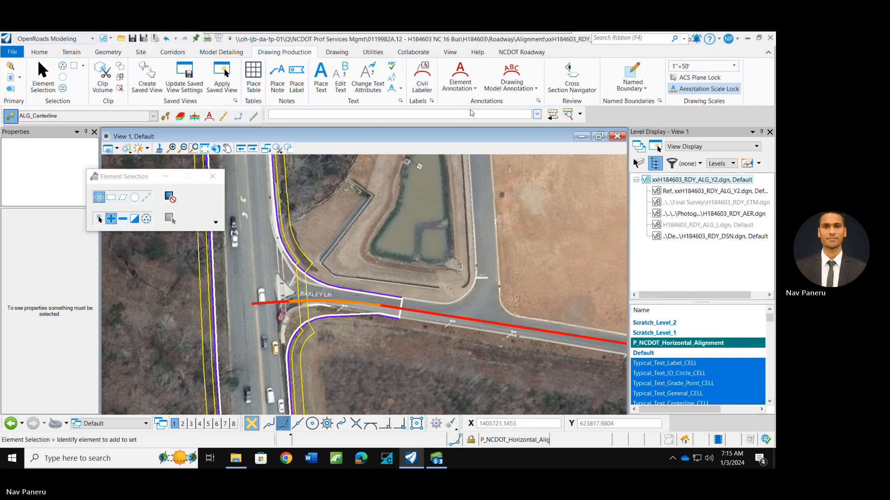
left_click(473, 88)
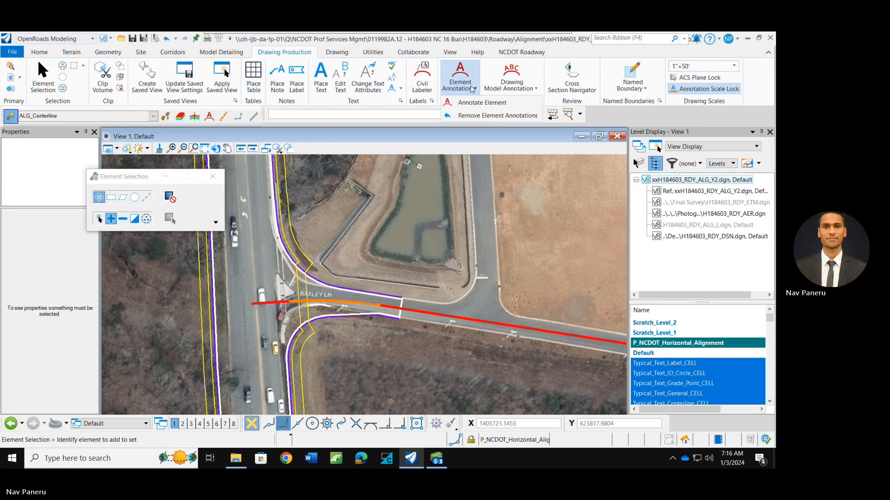
left_click(480, 102)
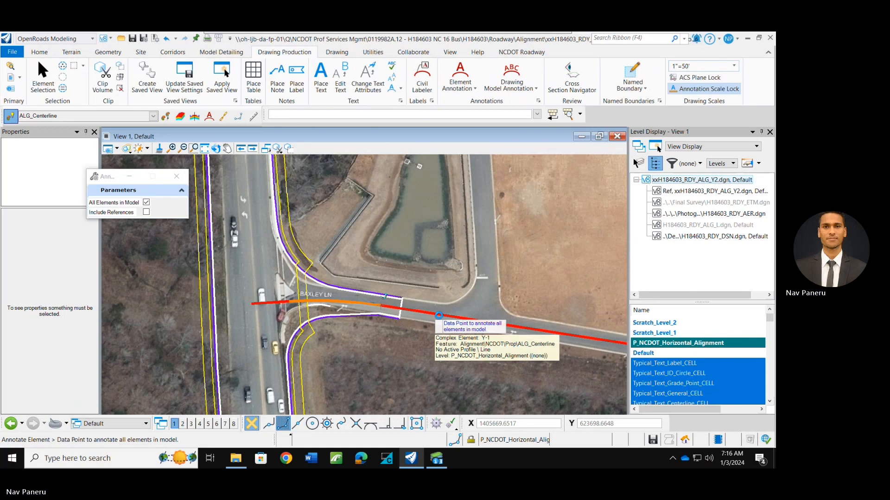
left_click(439, 316)
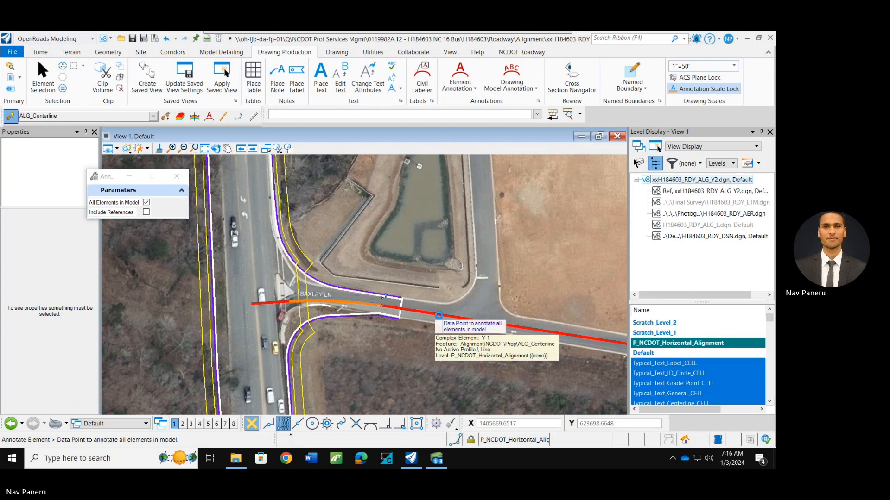
left_click(439, 316)
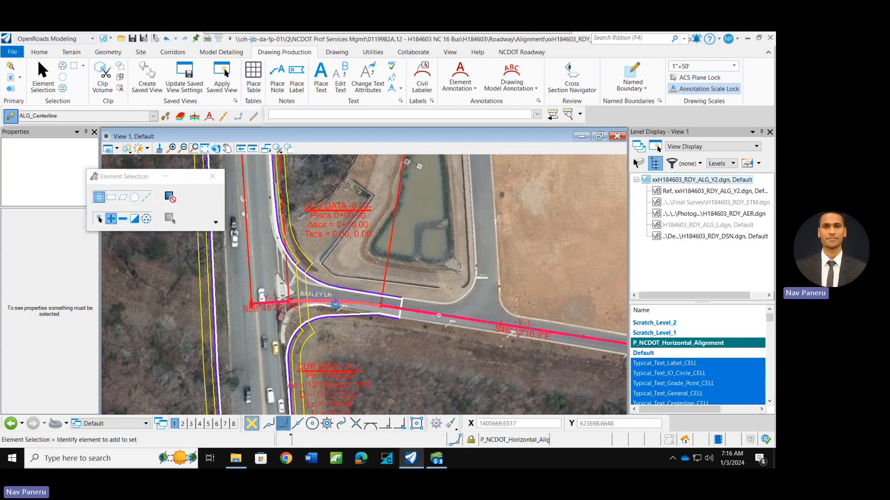
Examine the Y-1 annotation along Baxley Ln, including the begin, curve and end station labels and the curve data
scroll(375, 385, "down", 3)
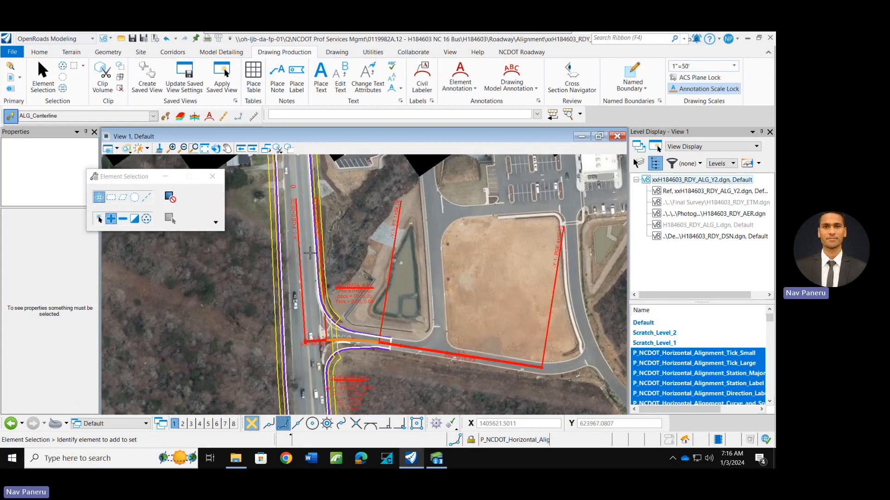
scroll(310, 252, "up", 2)
scroll(276, 231, "down", 2)
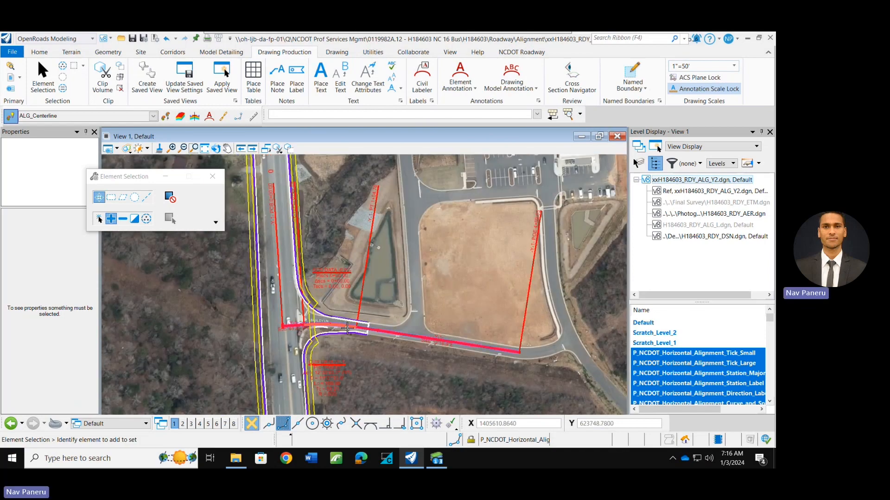
scroll(347, 328, "up", 2)
scroll(289, 330, "down", 2)
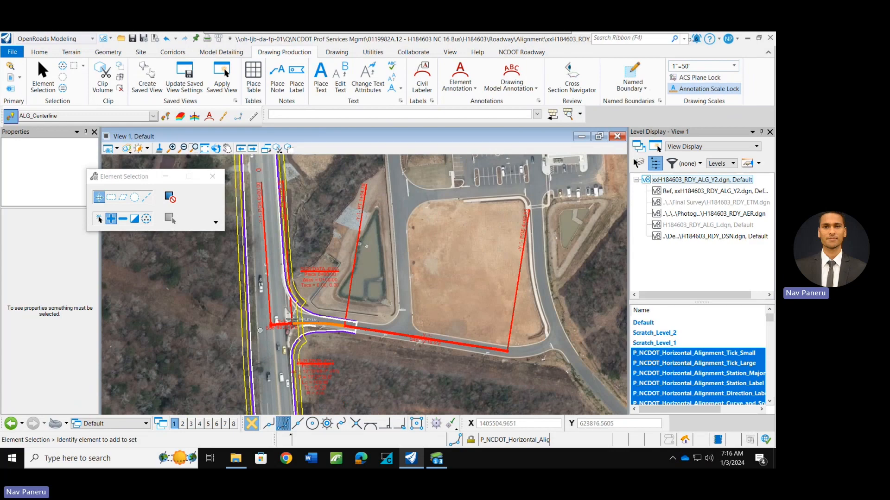
scroll(253, 332, "up", 2)
scroll(238, 337, "down", 2)
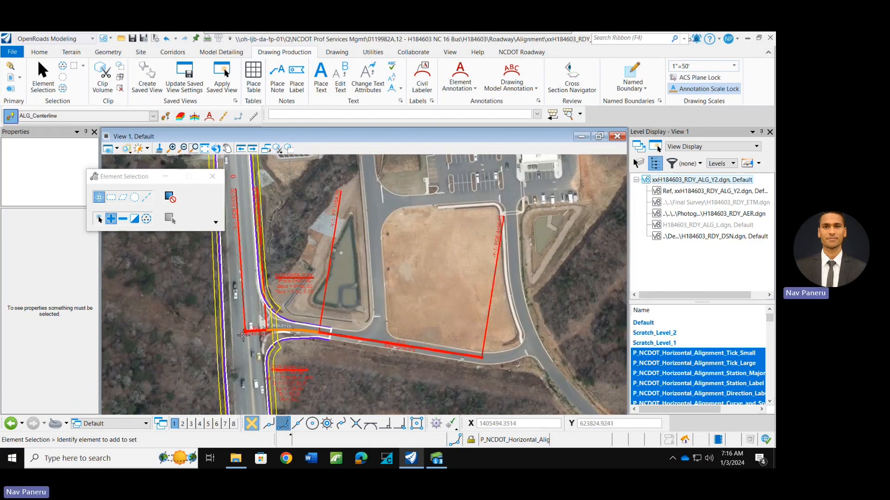
scroll(242, 335, "up", 3)
scroll(304, 332, "down", 3)
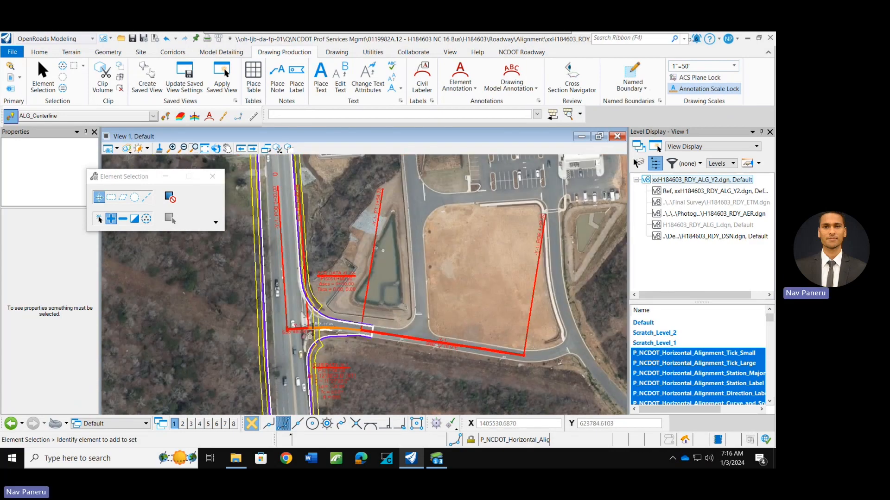
scroll(313, 331, "up", 1)
scroll(319, 330, "down", 1)
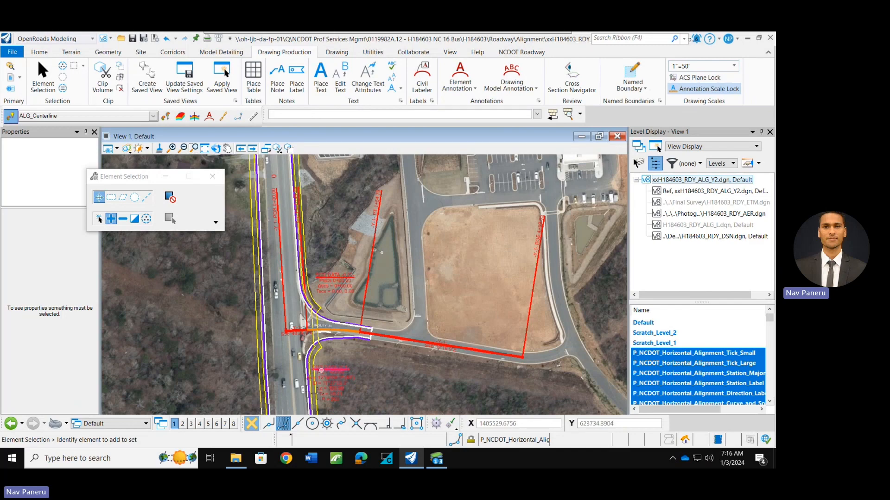
scroll(317, 393, "up", 3)
scroll(324, 371, "down", 4)
scroll(439, 214, "up", 5)
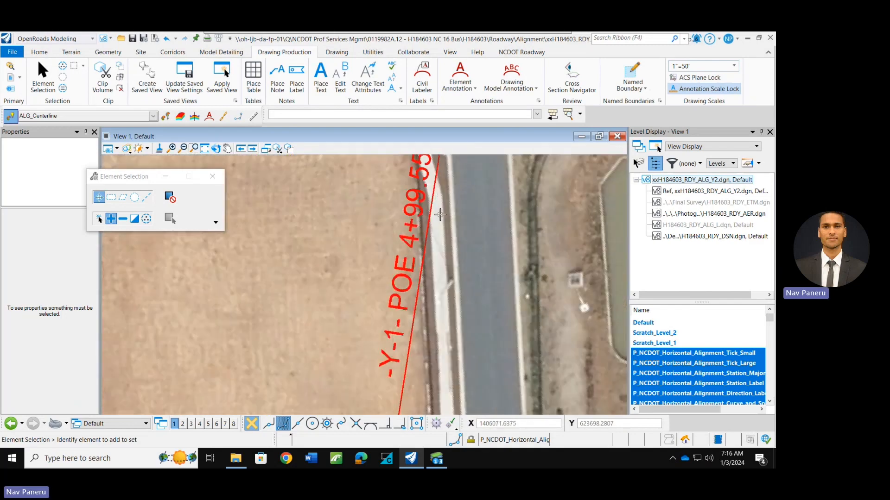
scroll(431, 222, "down", 5)
scroll(410, 255, "up", 5)
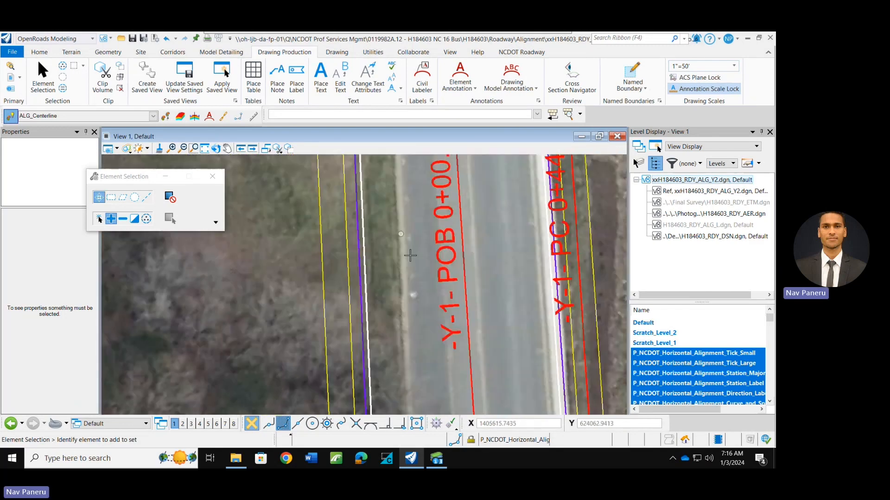
scroll(410, 254, "down", 1)
scroll(428, 222, "up", 2)
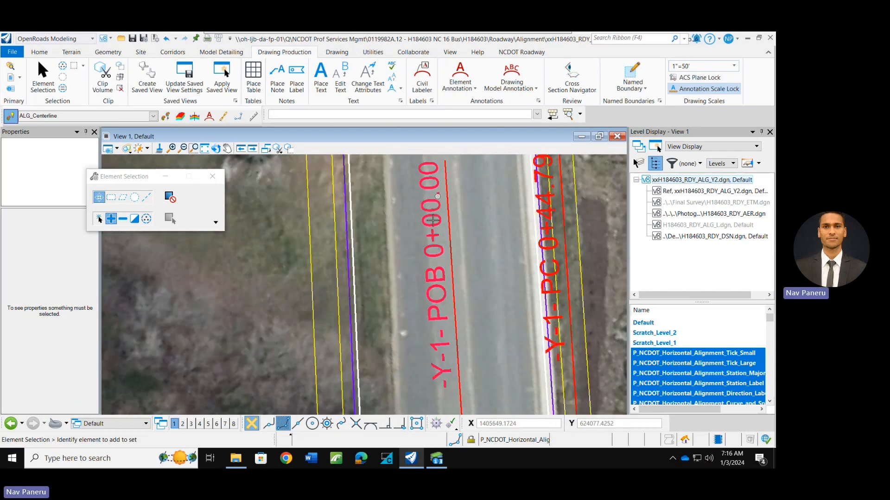
scroll(376, 216, "down", 3)
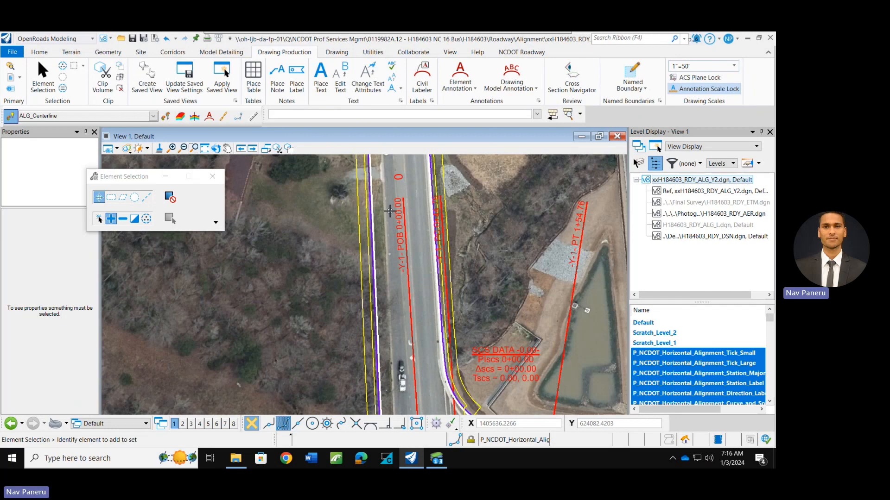
scroll(389, 211, "down", 1)
scroll(406, 243, "up", 1)
scroll(407, 243, "down", 1)
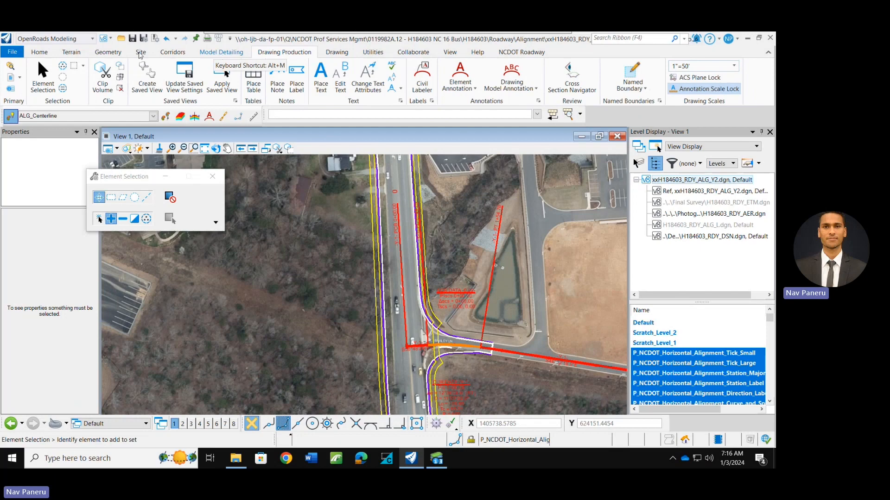
Define the starting station of the Y-1 alignment as 10+00.00 at a start distance of 0
left_click(108, 52)
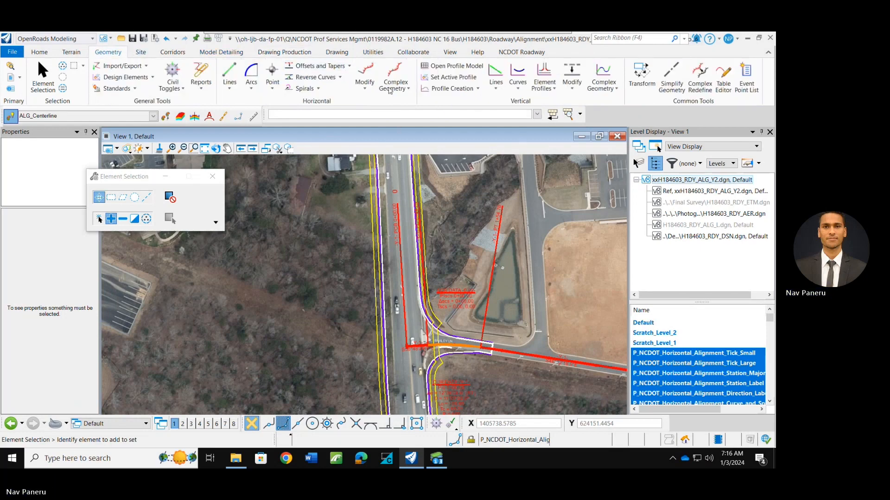
left_click(369, 88)
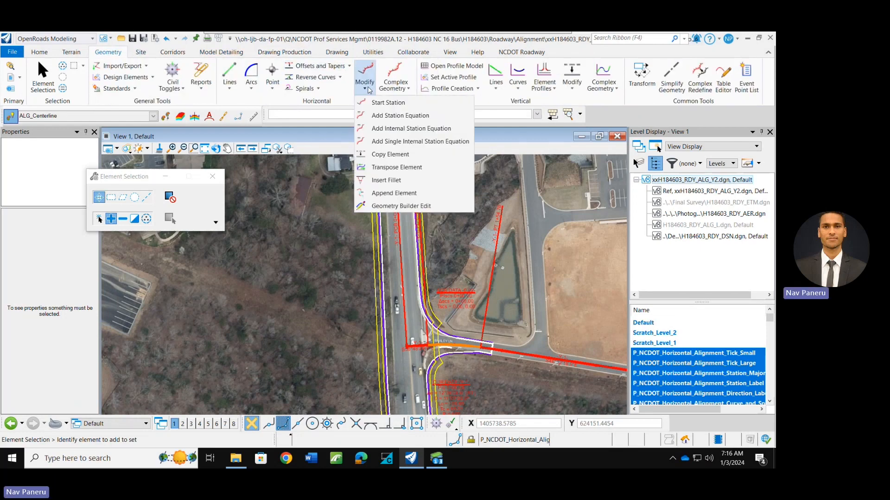
left_click(385, 103)
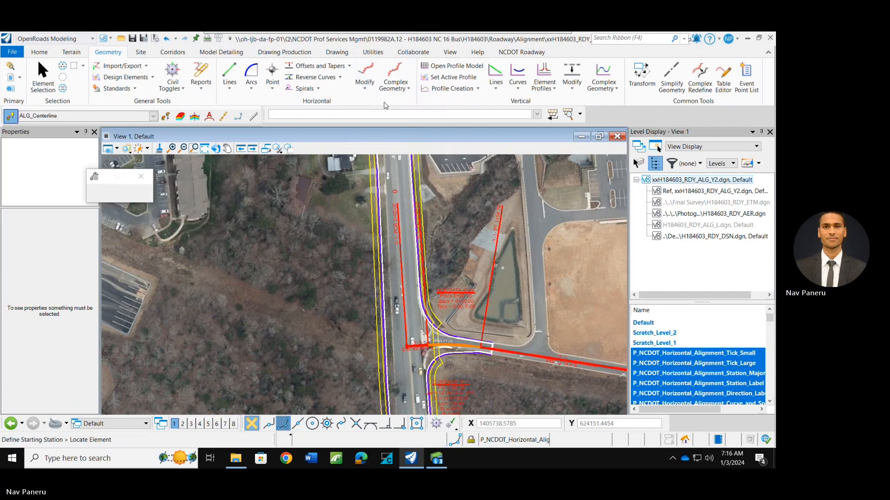
left_click(153, 213)
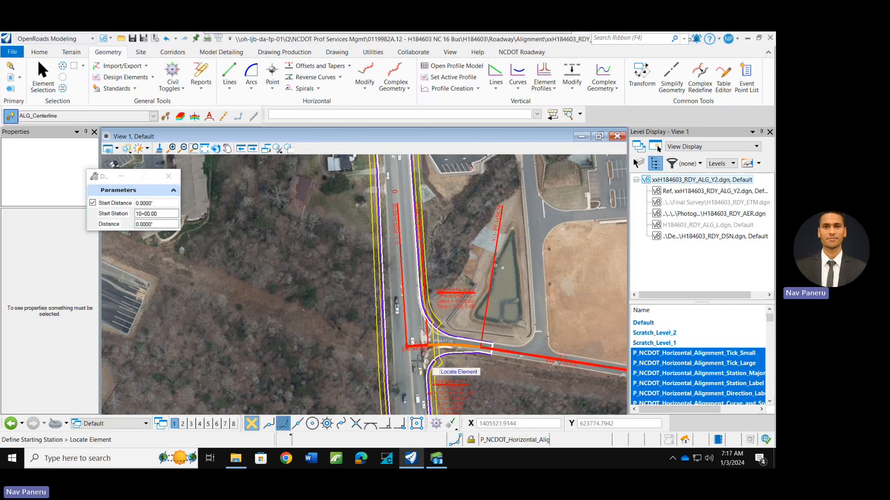
scroll(419, 353, "up", 7)
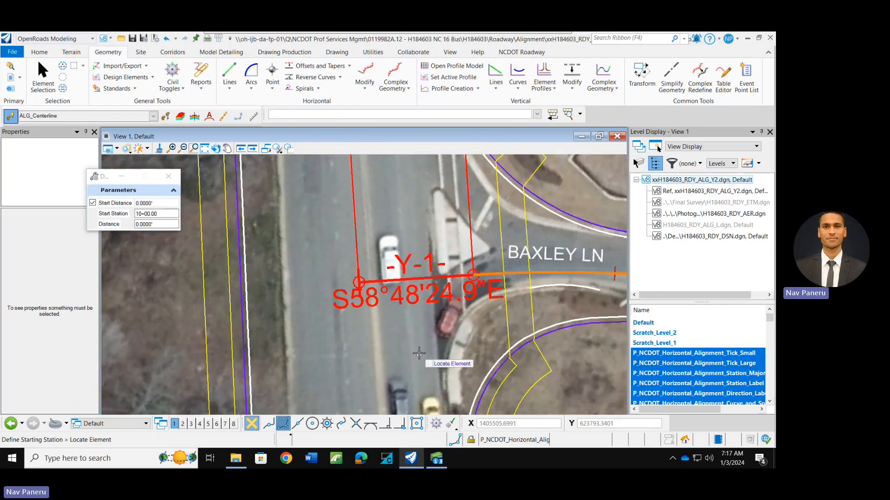
left_click(415, 277)
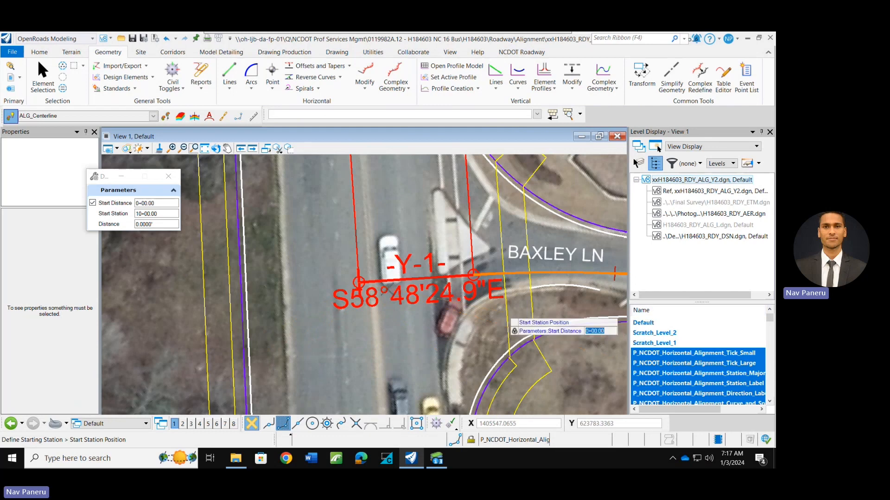
left_click(304, 251)
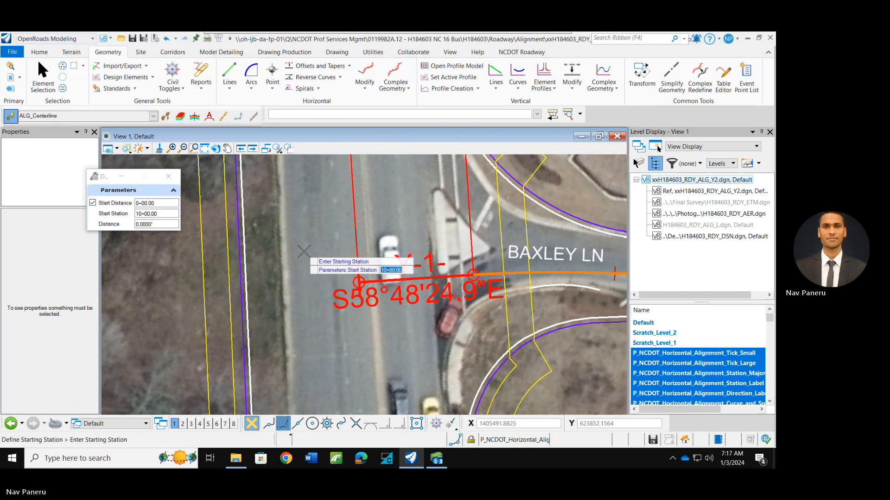
left_click(304, 251)
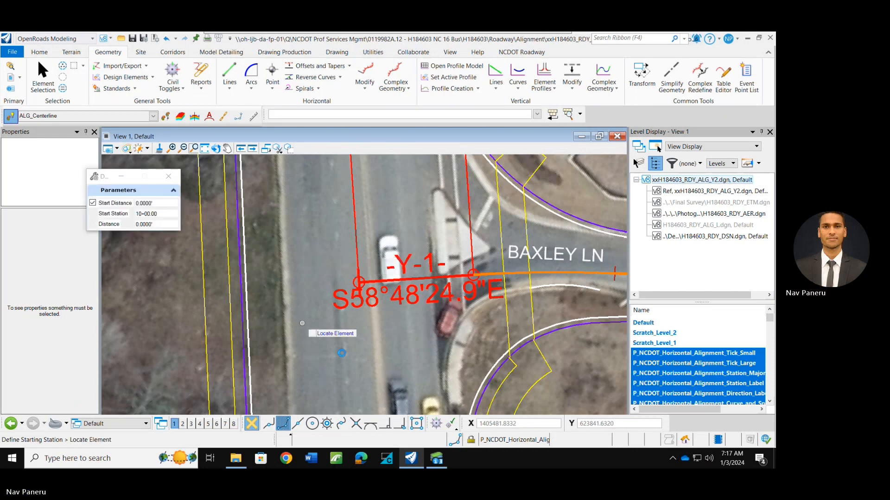
Check the station labels of Y-1 from its beginning on the main road to its end on Baxley Ln
scroll(342, 353, "down", 5)
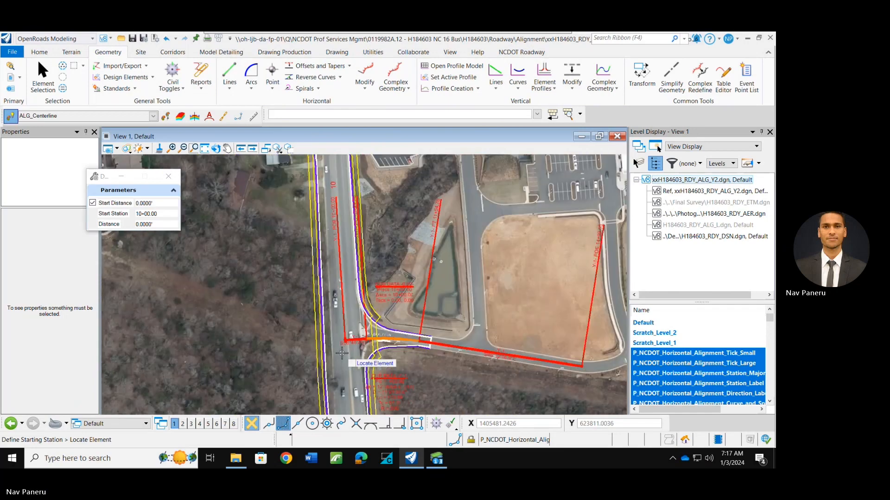
scroll(329, 214, "up", 5)
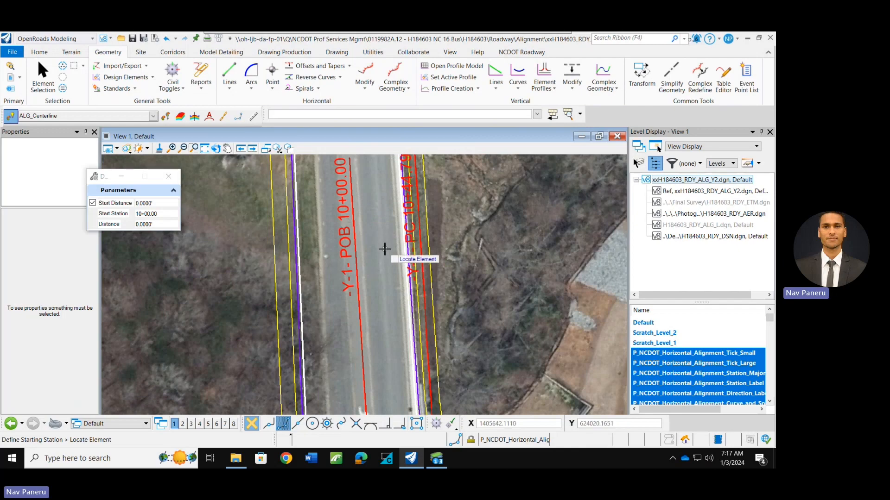
scroll(385, 249, "down", 2)
scroll(473, 316, "down", 3)
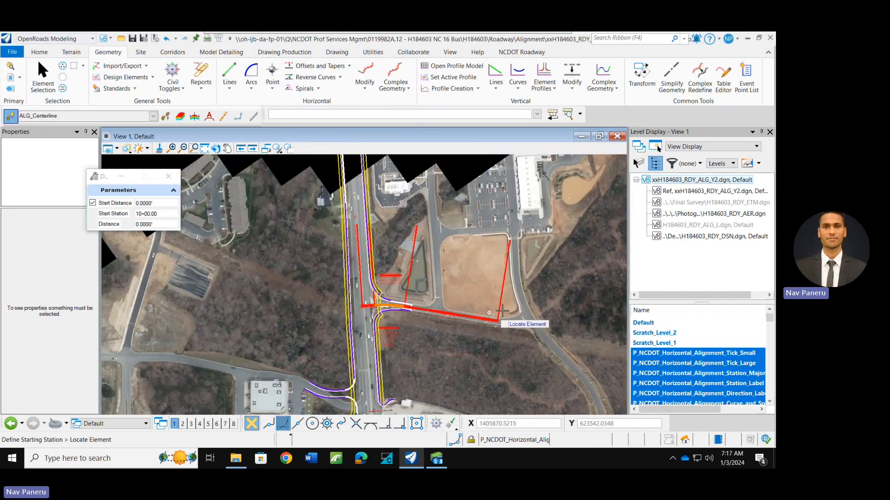
scroll(516, 255, "up", 4)
scroll(514, 278, "down", 4)
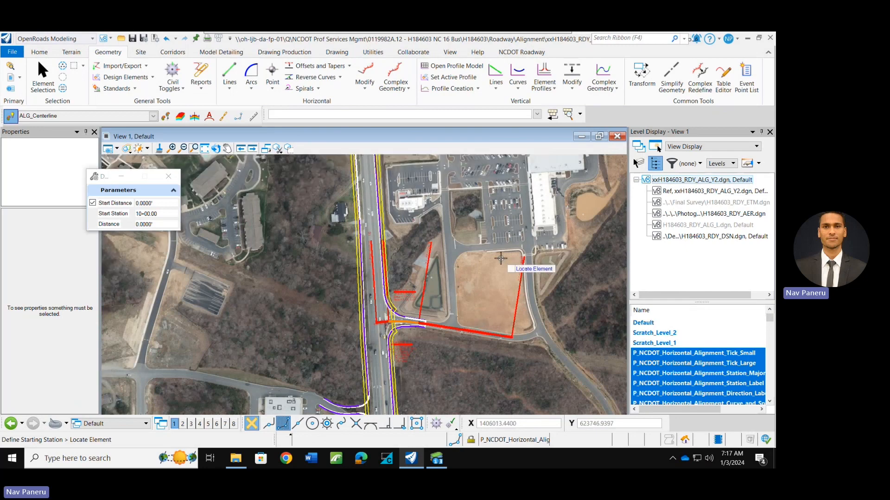
scroll(510, 255, "up", 4)
scroll(510, 255, "down", 2)
scroll(281, 242, "up", 3)
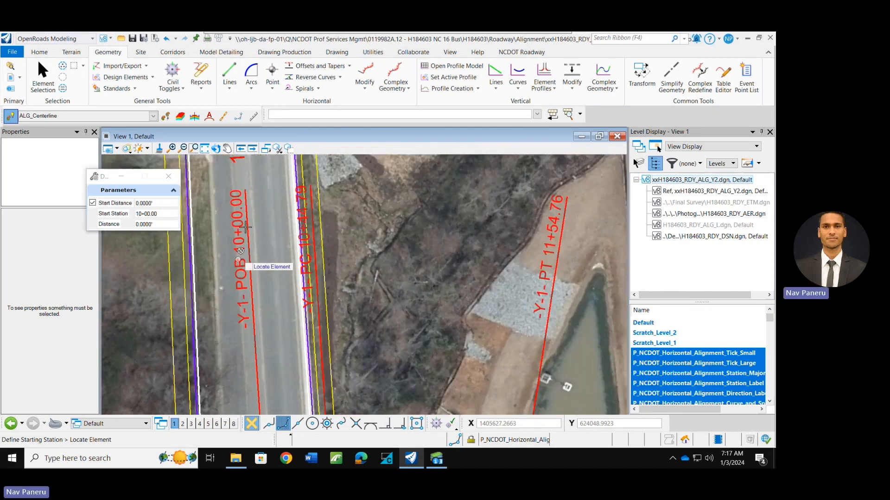
scroll(281, 242, "down", 3)
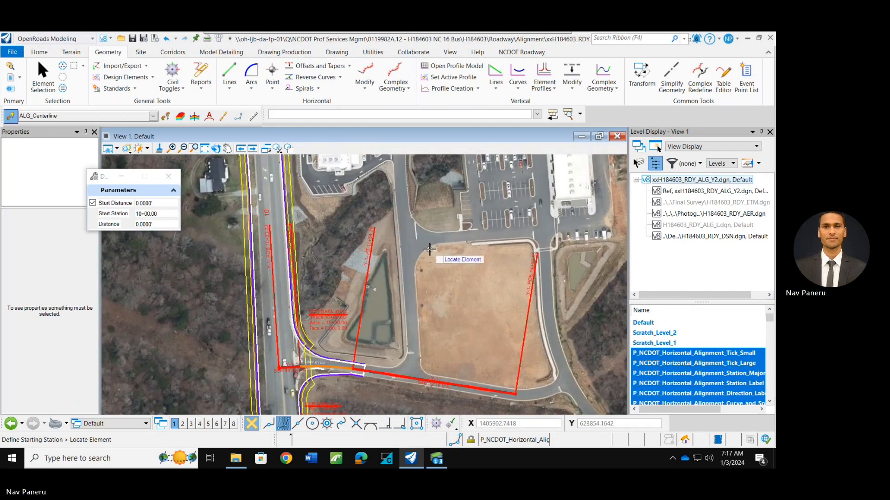
middle_click_drag(430, 250, 456, 169)
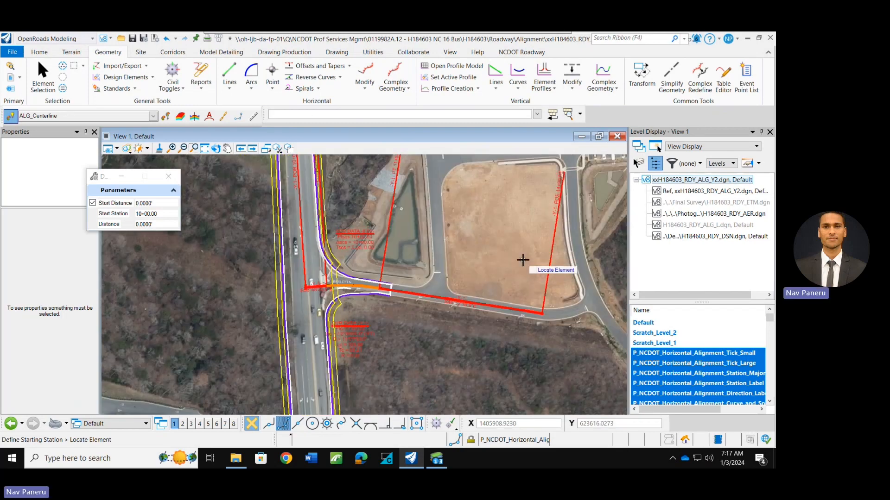